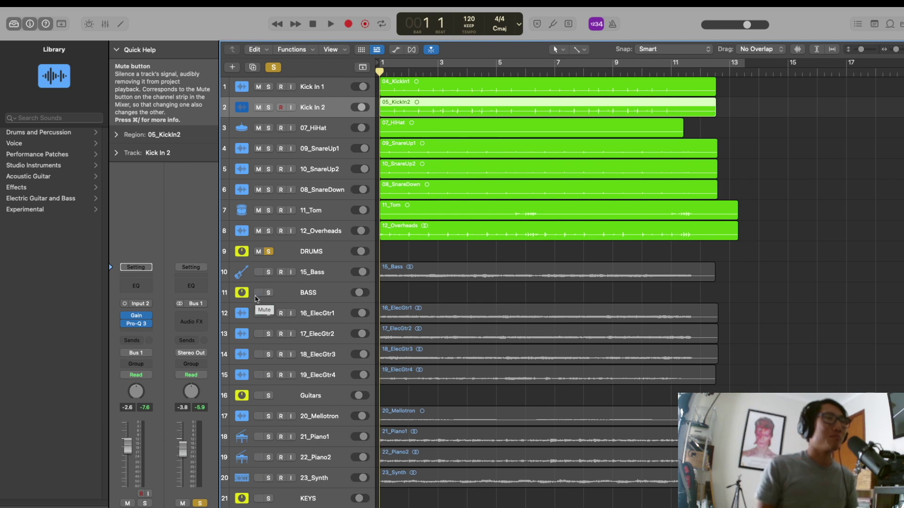
# Step: Play back the soloed drum tracks through most of the section and return the playhead to the start
pyautogui.click(258, 292)
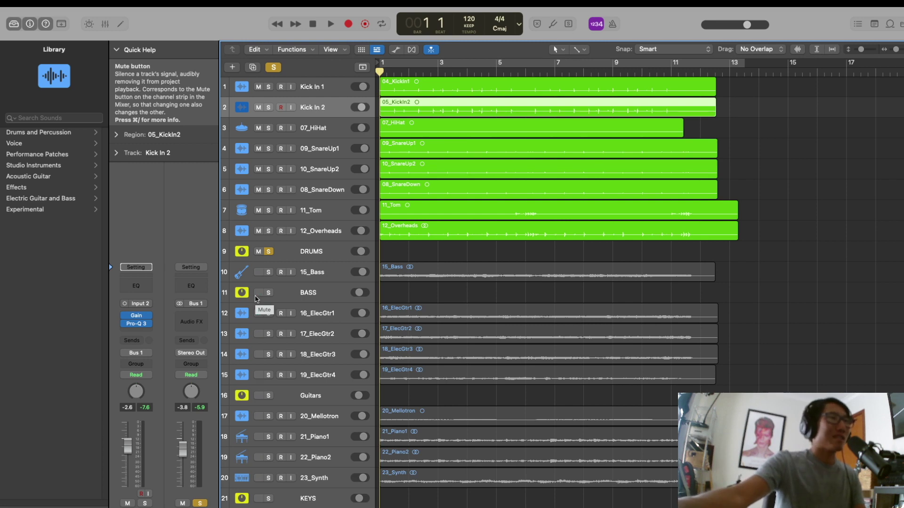
pyautogui.press('space')
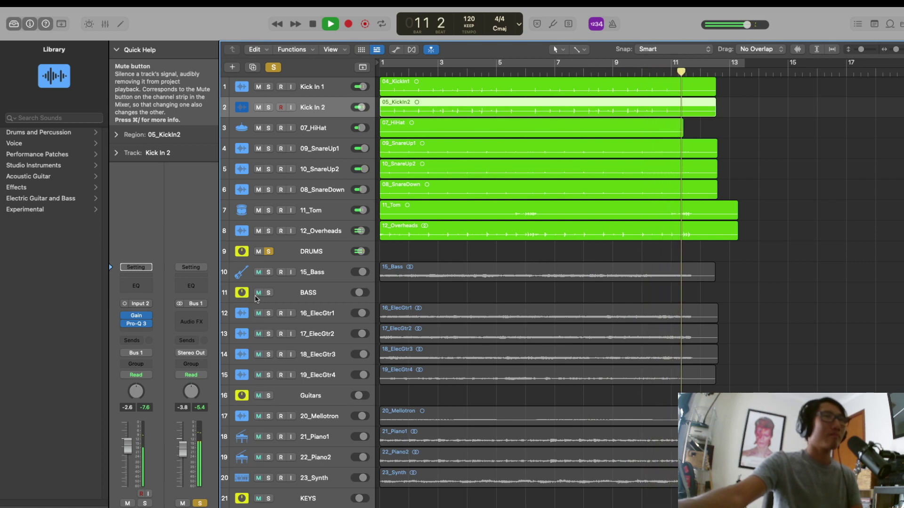
pyautogui.press('space')
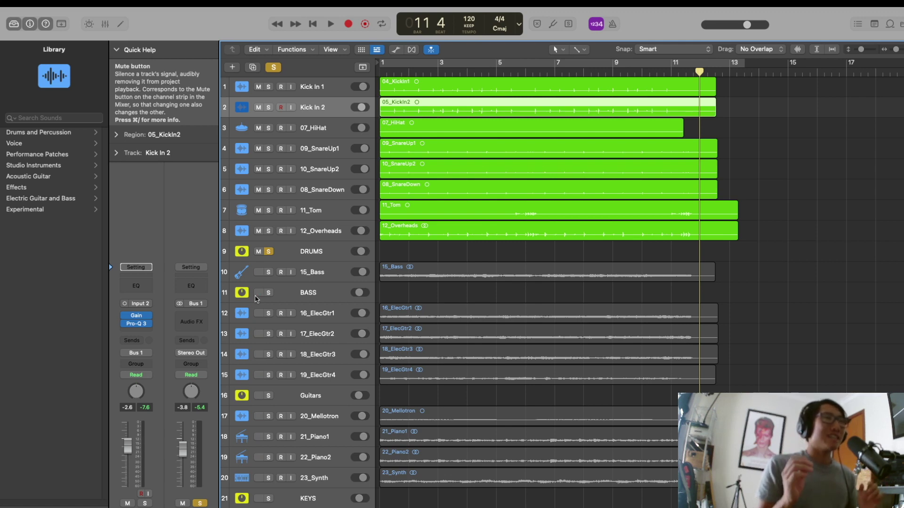
pyautogui.press('Return')
# Step: Unsolo the DRUMS bus and play the full mix, returning the playhead to the start
pyautogui.click(263, 259)
pyautogui.click(269, 253)
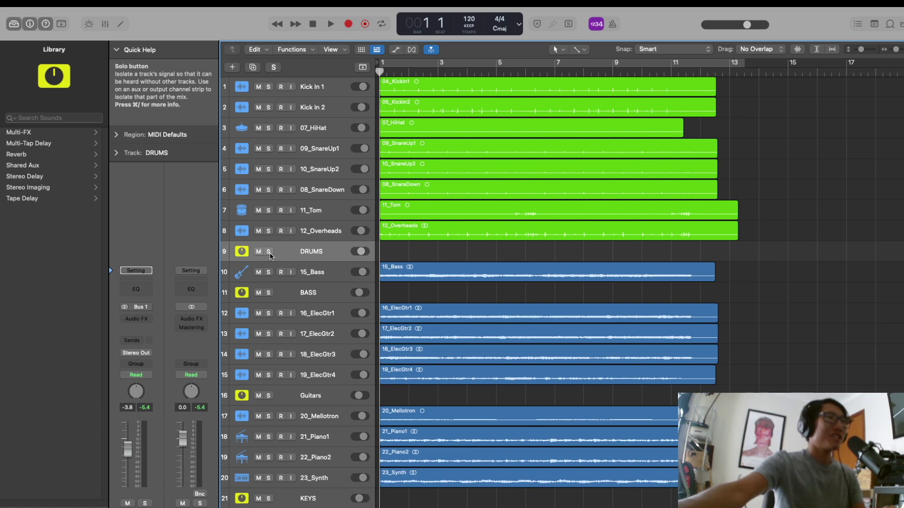
pyautogui.press('space')
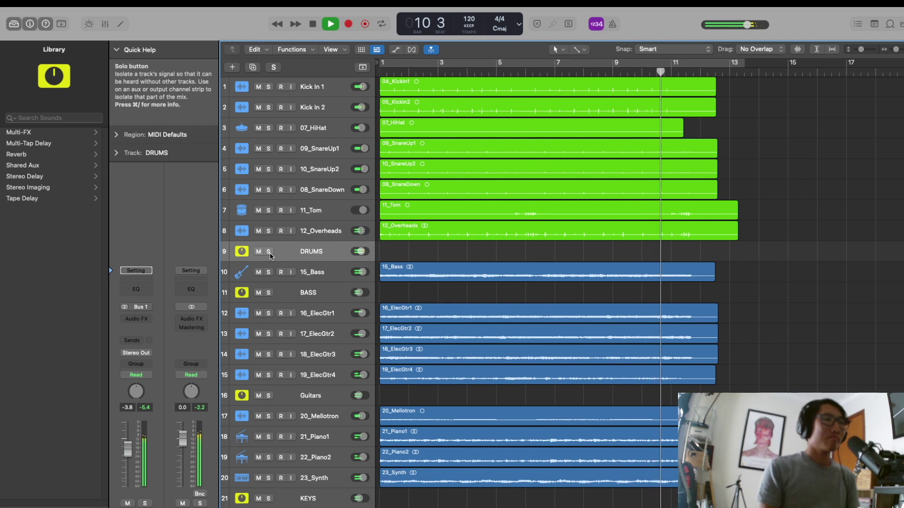
pyautogui.press('space')
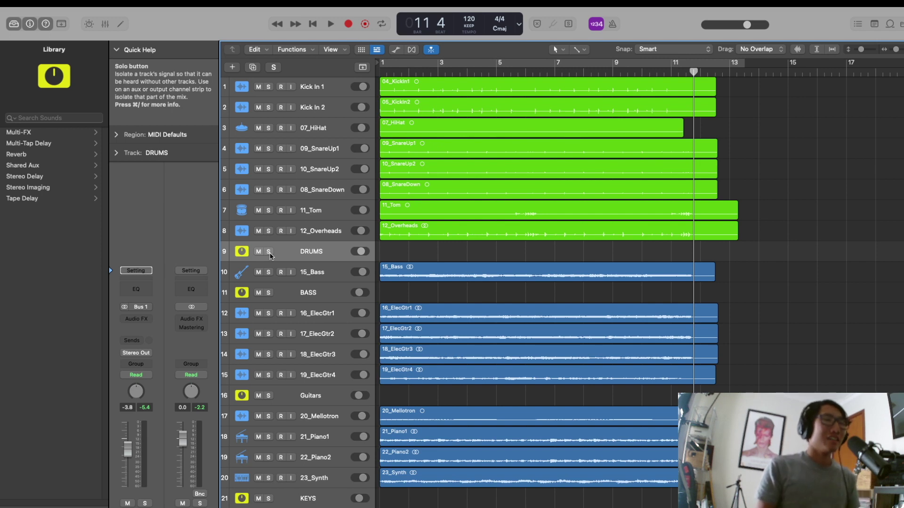
pyautogui.press('Return')
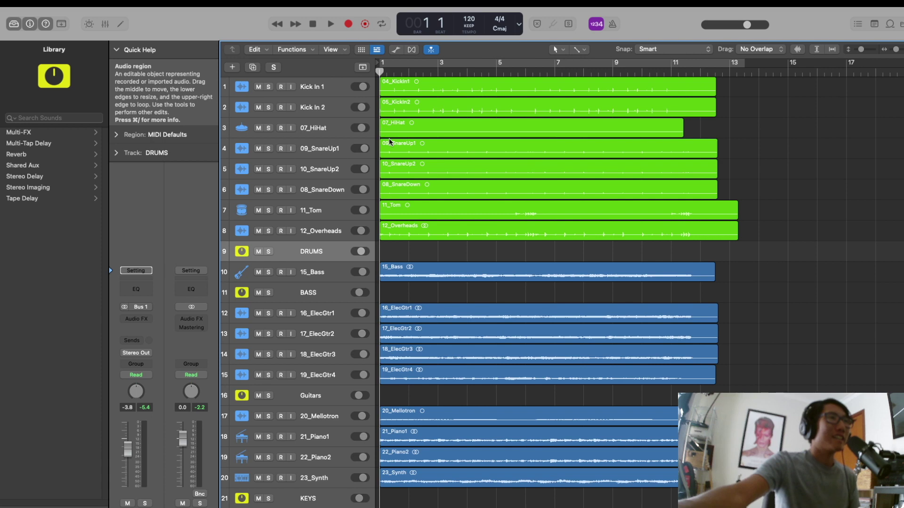
# Step: Create a doubled drum trigger track from Kick In 1 with the instrument set to Kick and a relative threshold of -8.0 dB
pyautogui.click(331, 90)
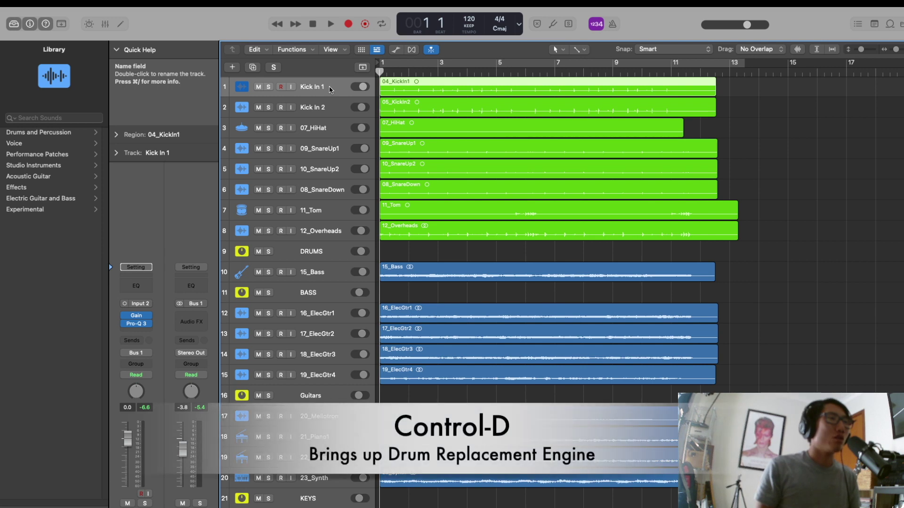
pyautogui.hotkey('ctrl', 'd')
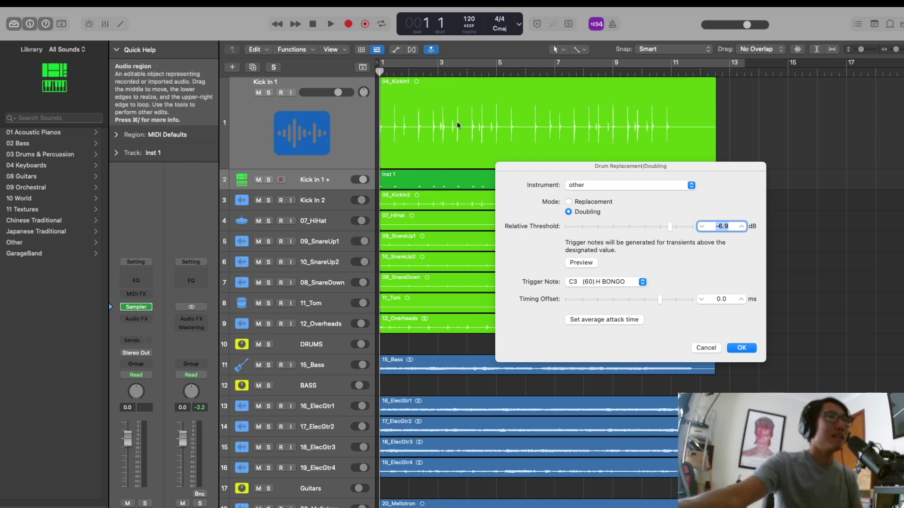
pyautogui.click(592, 185)
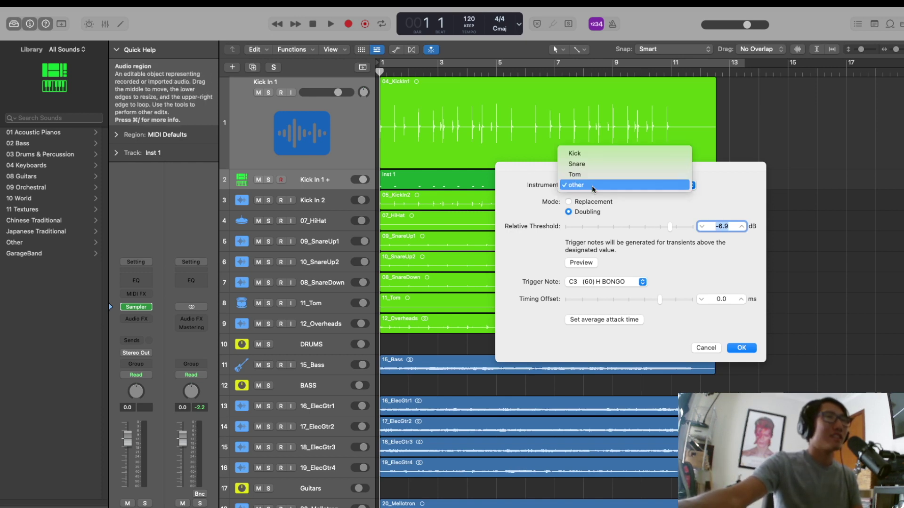
pyautogui.click(586, 156)
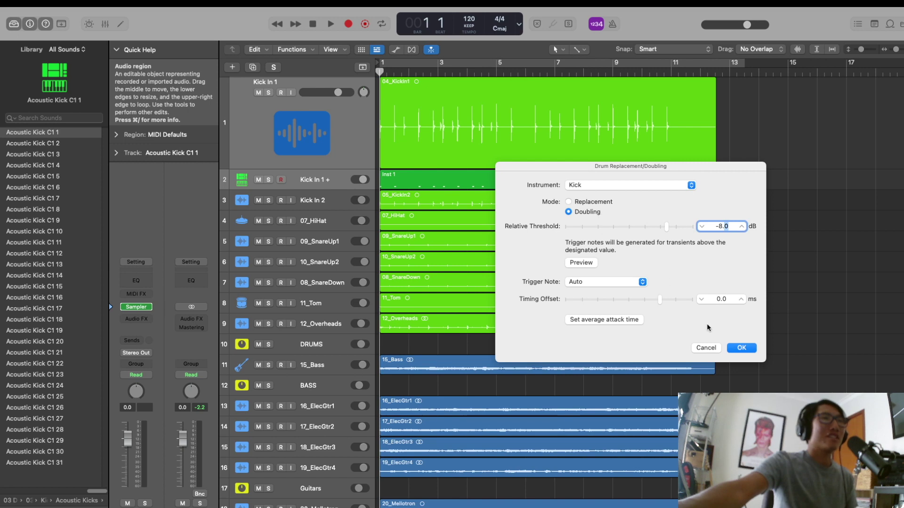
pyautogui.click(741, 348)
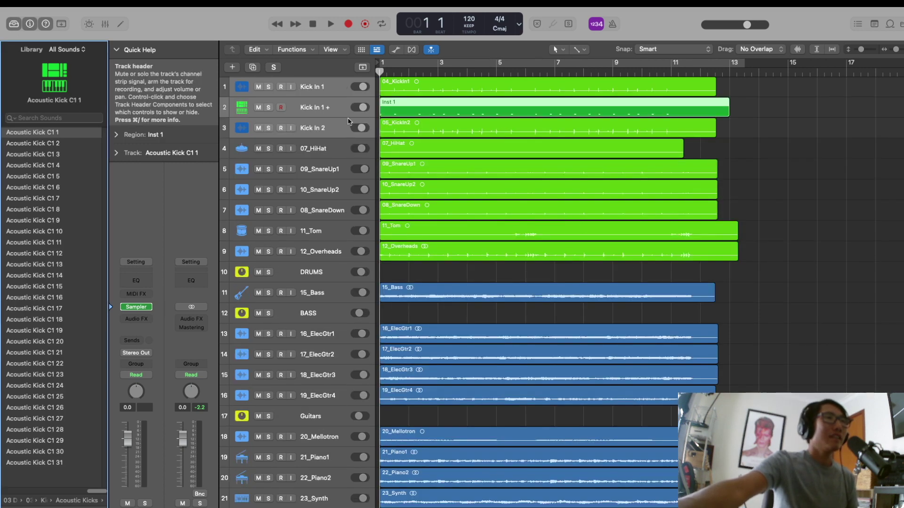
# Step: Compare the generated trigger notes in the Inst 1 region with the transients of the Kick In 1 and Kick In 2 waveforms
pyautogui.press('super+Down')
pyautogui.press('super+Down')
pyautogui.press('super+Down')
pyautogui.press('super+Down')
pyautogui.press('super+Down')
pyautogui.press('super+Down')
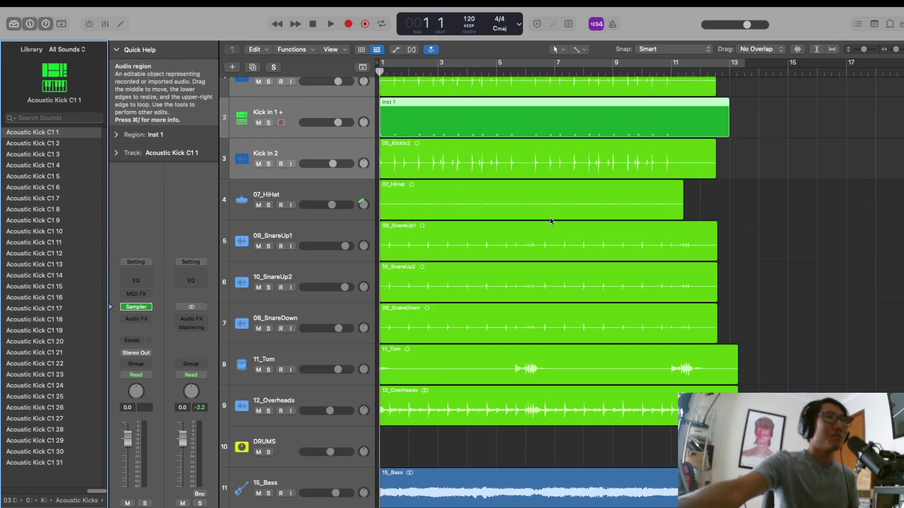
pyautogui.scroll(2, 549, 225)
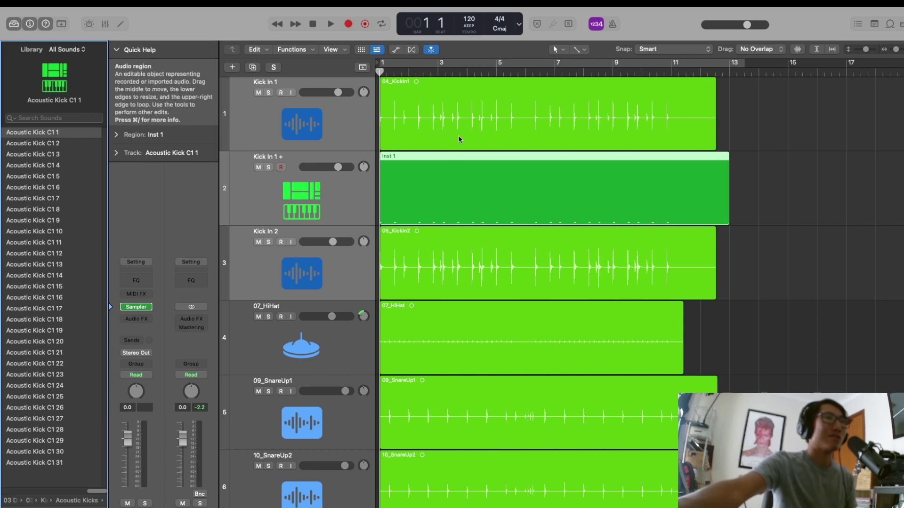
pyautogui.press('super+Down')
pyautogui.press('super+Right')
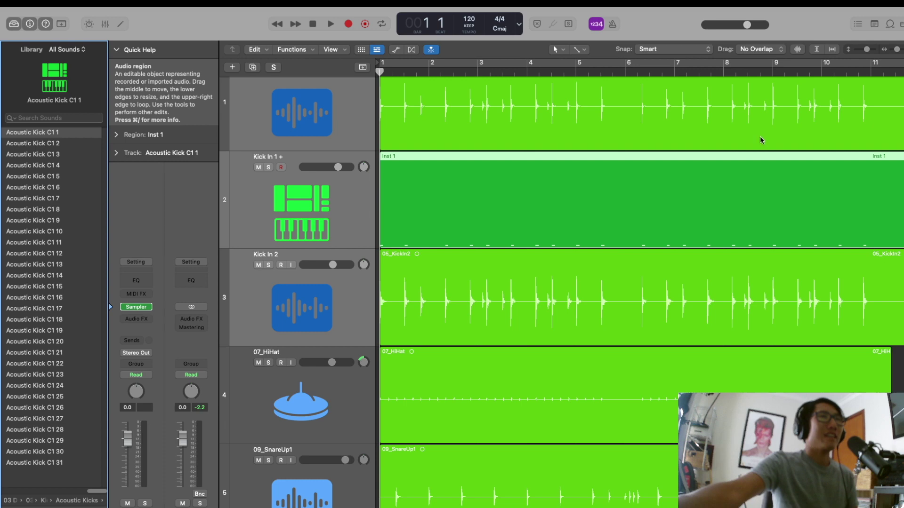
pyautogui.press('cmd+Left')
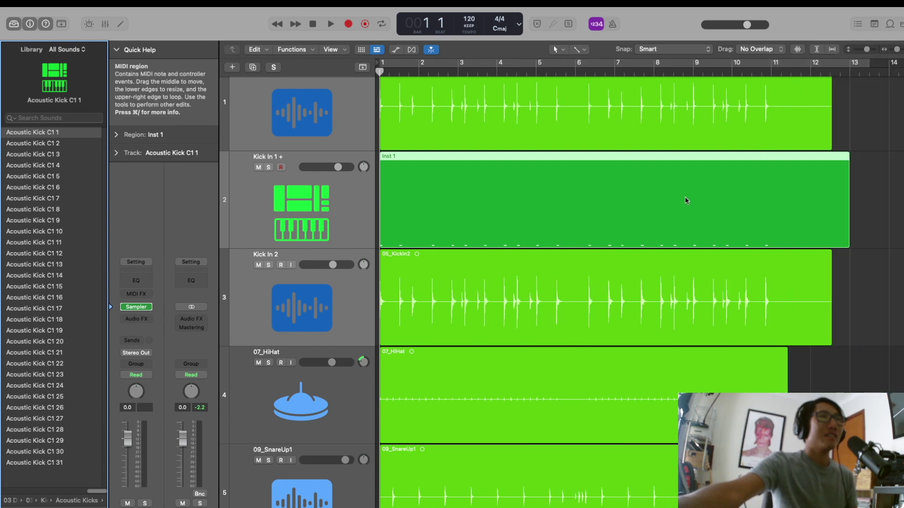
# Step: Set the velocity of all notes in the Inst 1 region to 101 in the Piano Roll and close the editor
pyautogui.doubleClick(582, 200)
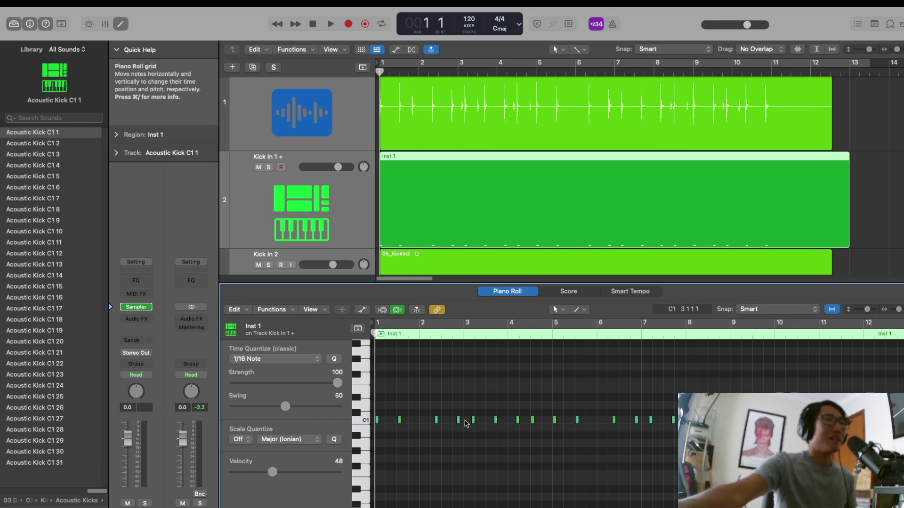
pyautogui.click(458, 421)
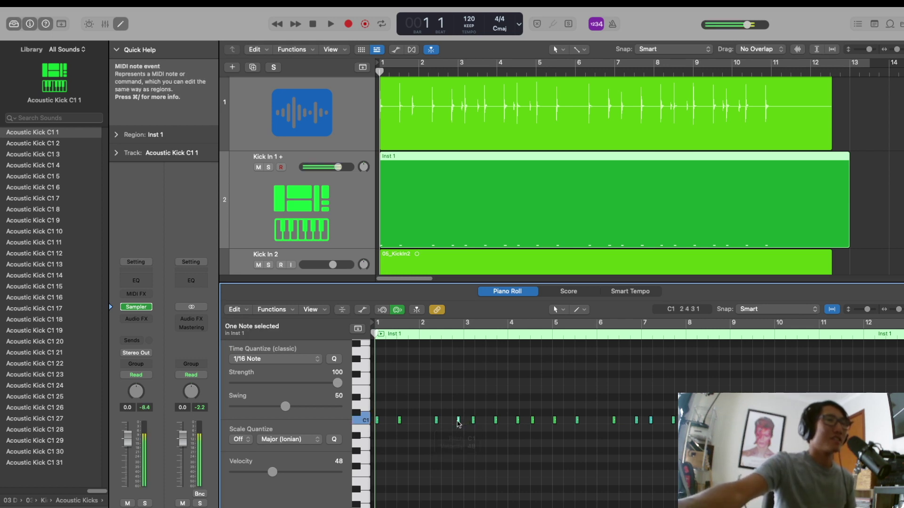
pyautogui.press('super+a')
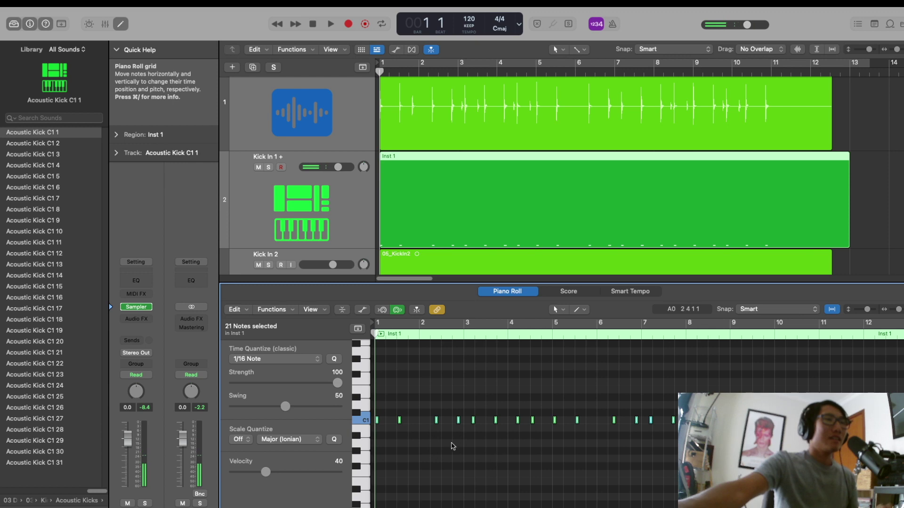
pyautogui.moveTo(283, 472); pyautogui.dragTo(355, 473)
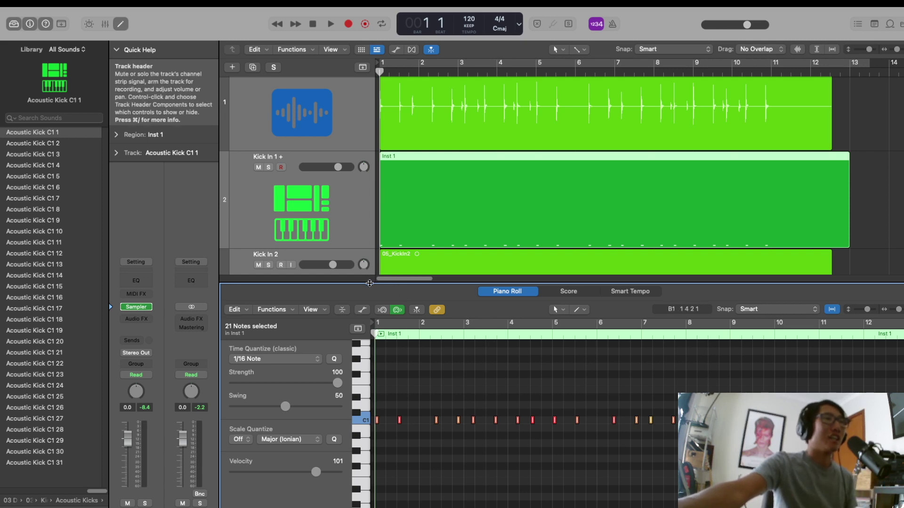
pyautogui.moveTo(370, 283); pyautogui.dragTo(369, 507)
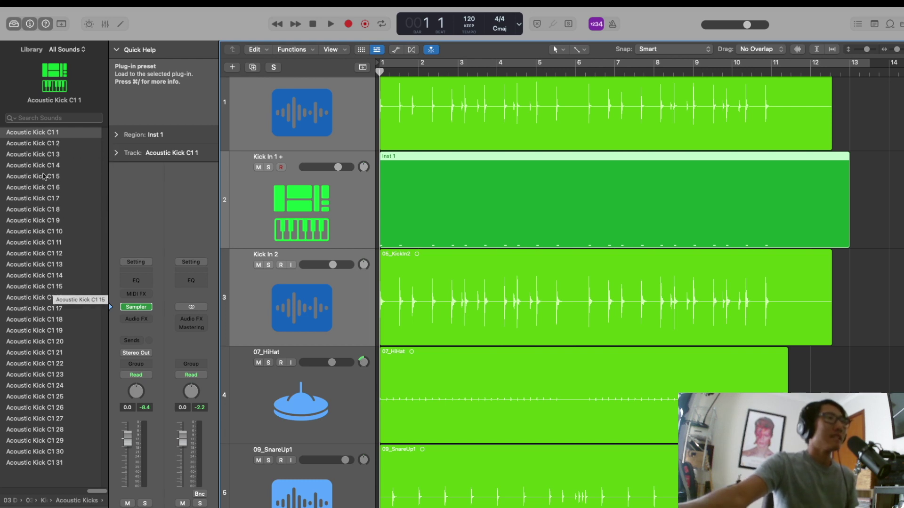
# Step: Solo the Kick In 1 + track and audition its Acoustic Kick C1 1 sample
pyautogui.click(51, 136)
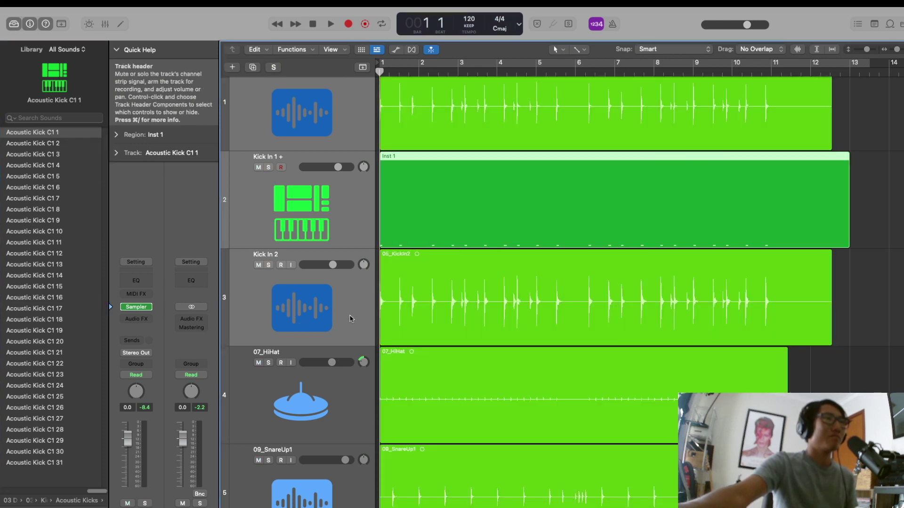
pyautogui.press('Down')
pyautogui.click(269, 174)
pyautogui.click(269, 167)
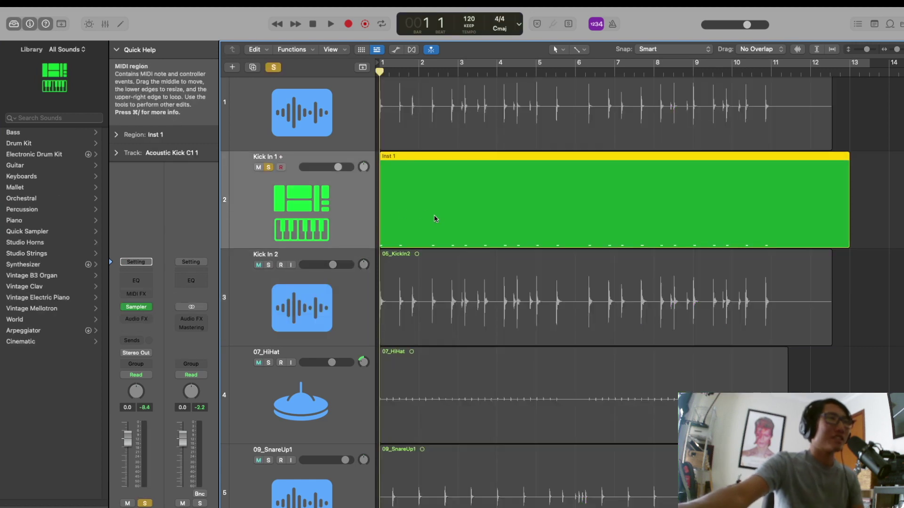
pyautogui.press('space')
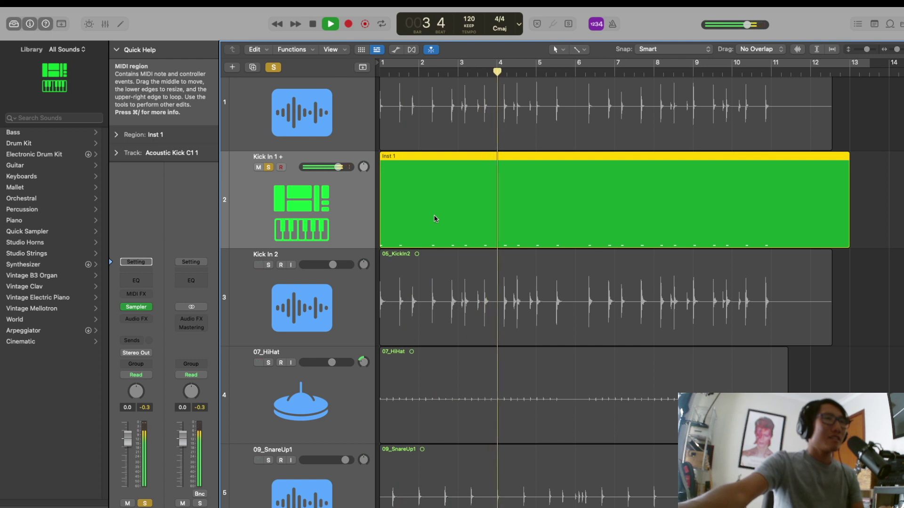
pyautogui.press('space')
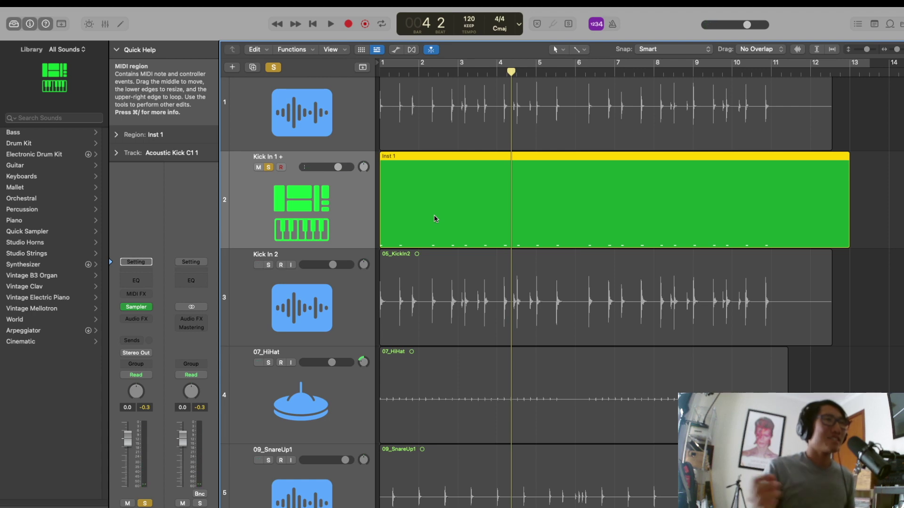
# Step: Solo the DRUMS bus as well, play the drums together with the kick sample, and return the playhead to the start
pyautogui.press('super+Up')
pyautogui.press('super+Up')
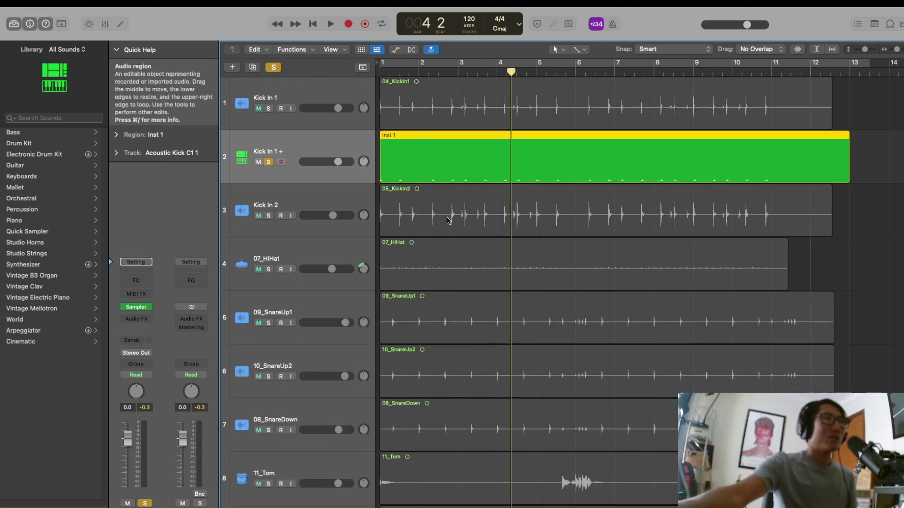
pyautogui.press('super+Up')
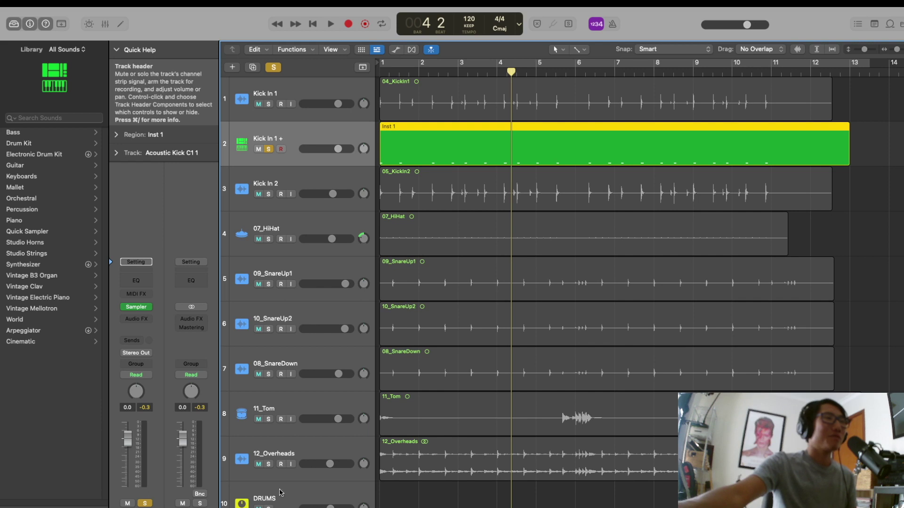
pyautogui.press('super+a')
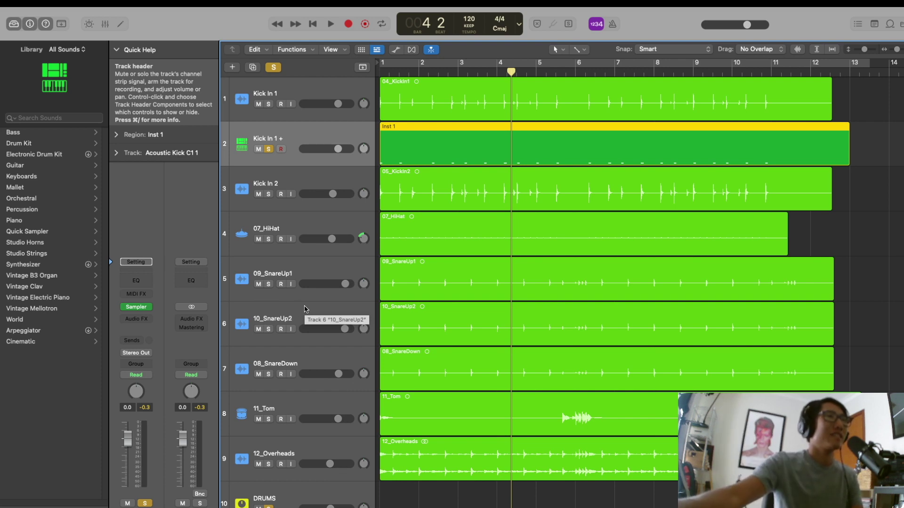
pyautogui.press('space')
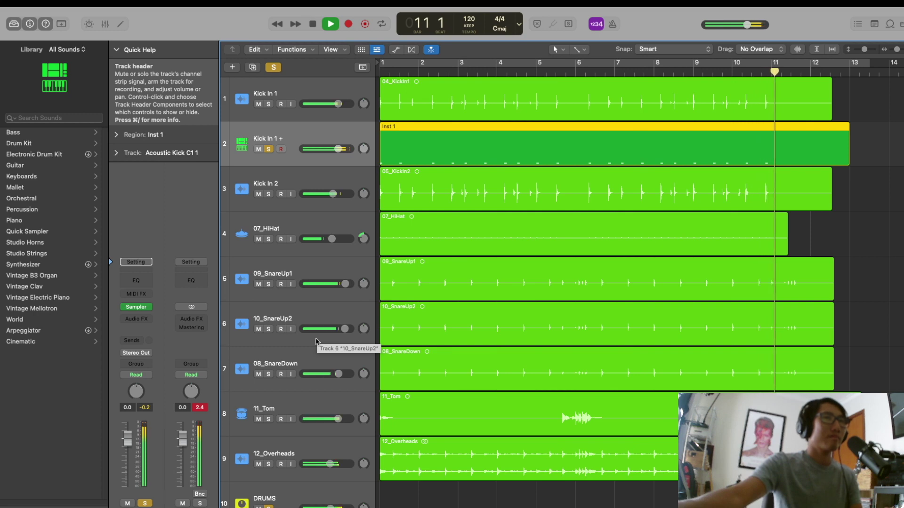
pyautogui.press('space')
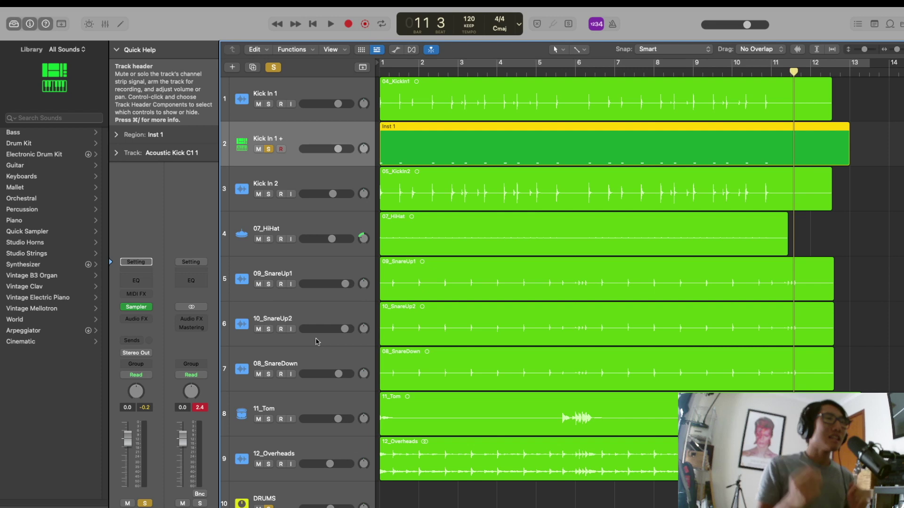
pyautogui.press('Return')
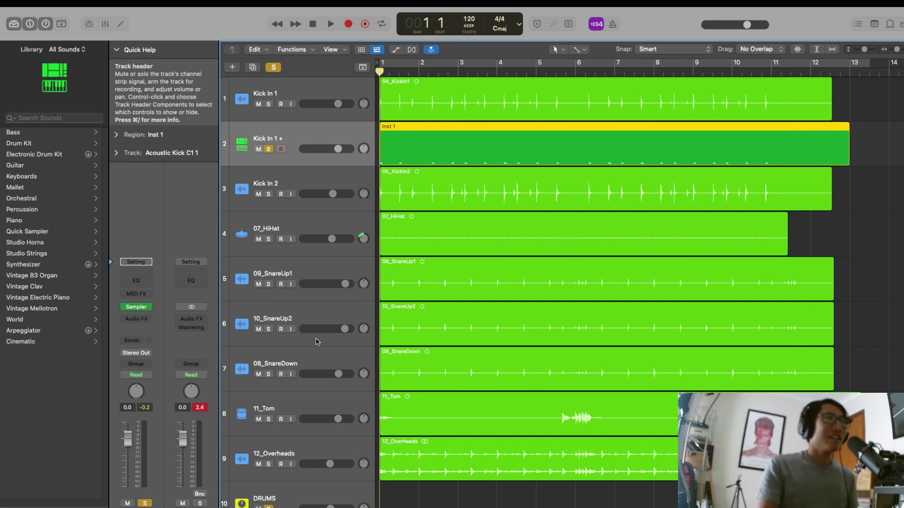
# Step: Mute the Kick In 1 + track and play the drums without the sample, returning the playhead to the start
pyautogui.click(259, 150)
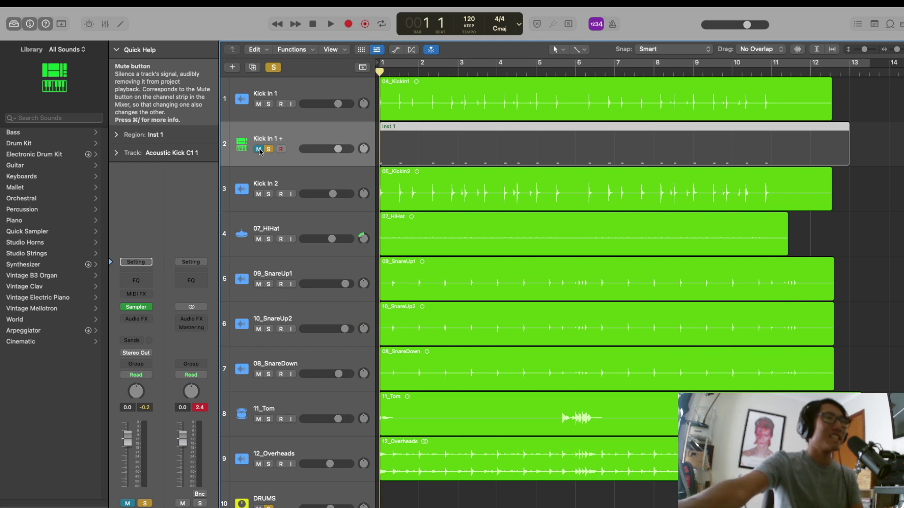
pyautogui.press('space')
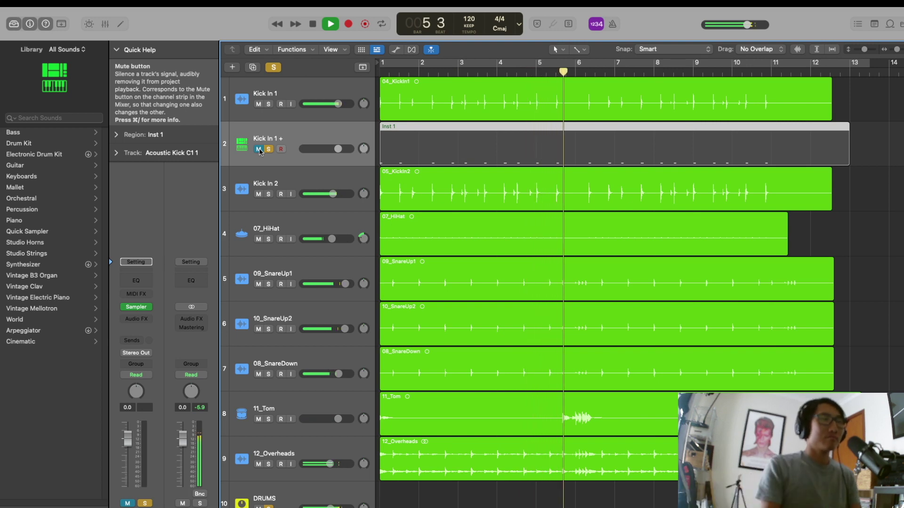
pyautogui.press('space')
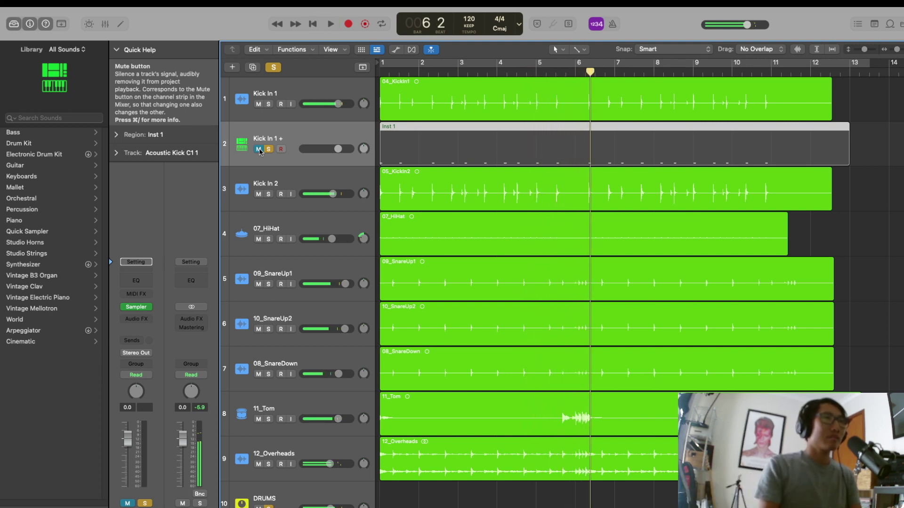
pyautogui.press('Return')
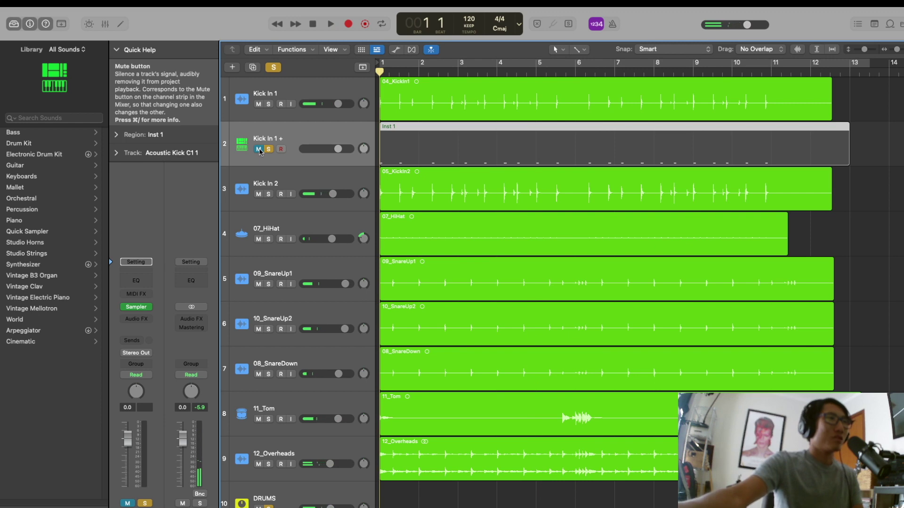
# Step: Unmute the Kick In 1 + track and play the drums with the kick sample, returning the playhead to the start
pyautogui.click(259, 150)
pyautogui.press('space')
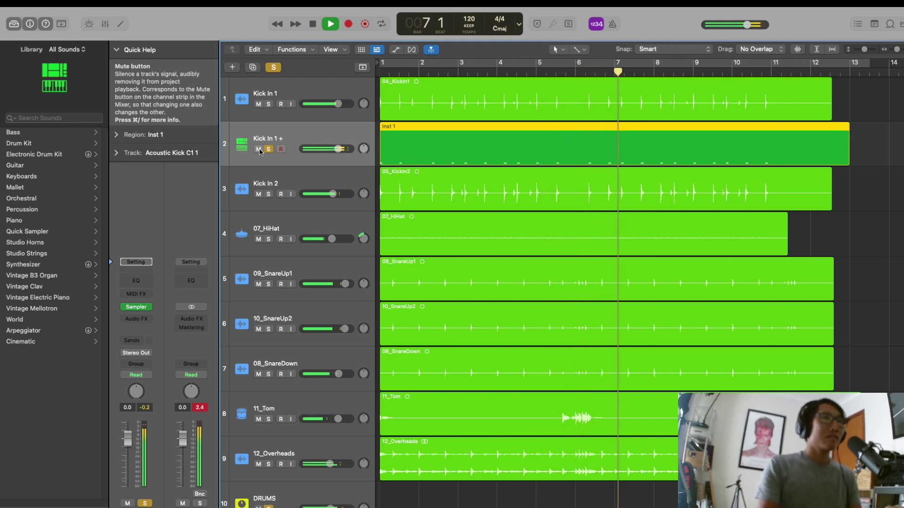
pyautogui.press('space')
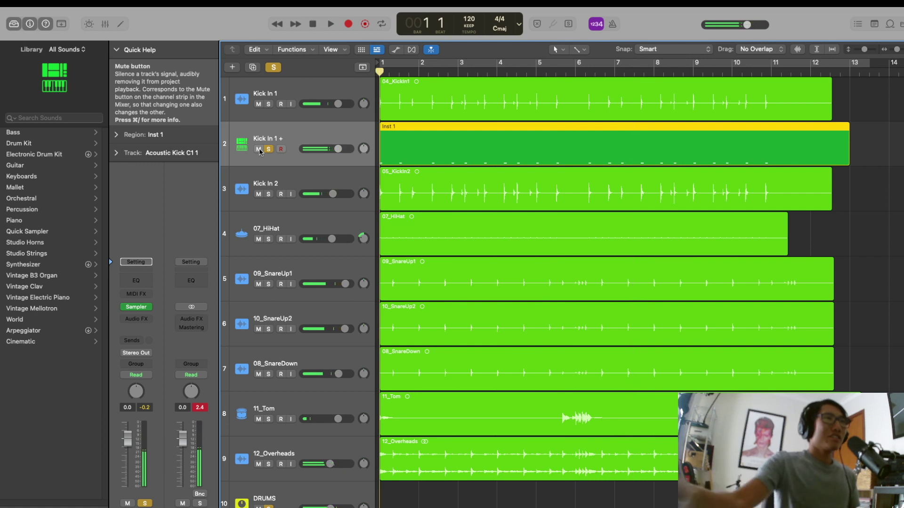
# Step: Mute the Kick In 1 and Kick In 2 tracks and play the drums with only the sampled kick, returning the playhead to the start
pyautogui.click(258, 196)
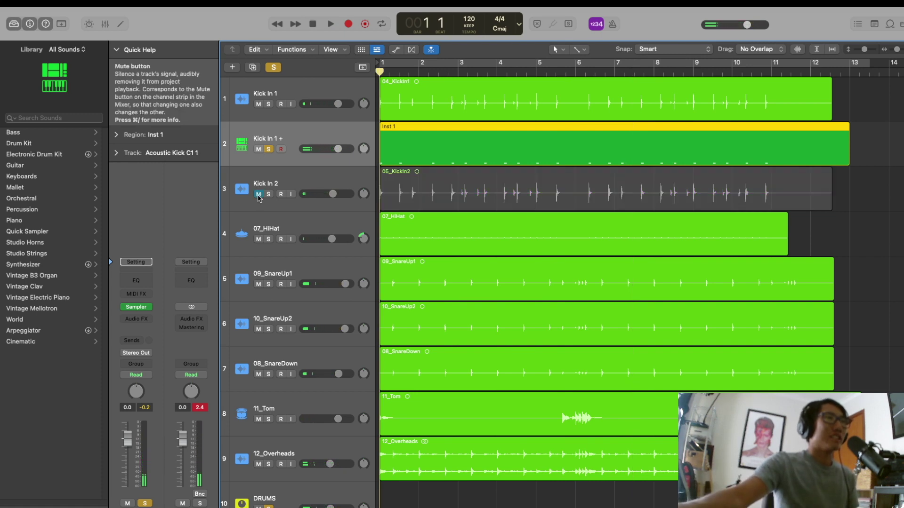
pyautogui.click(259, 105)
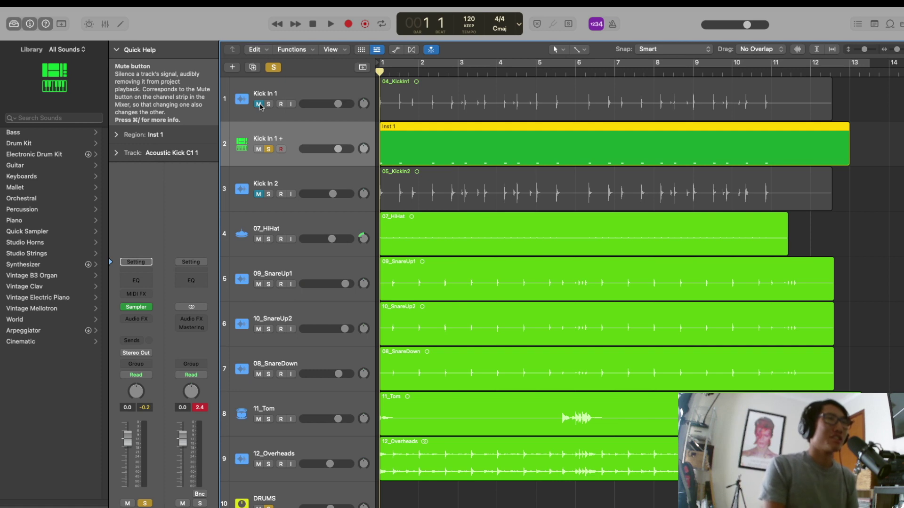
pyautogui.press('space')
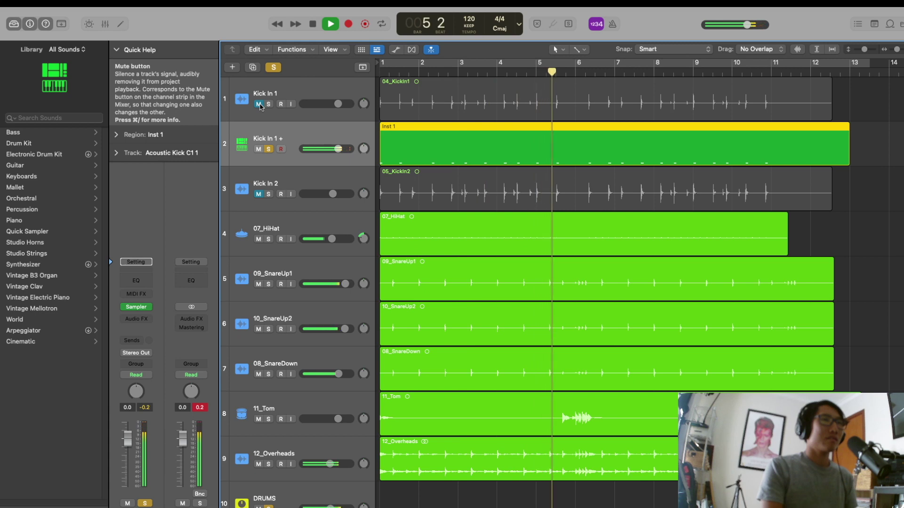
pyautogui.press('space')
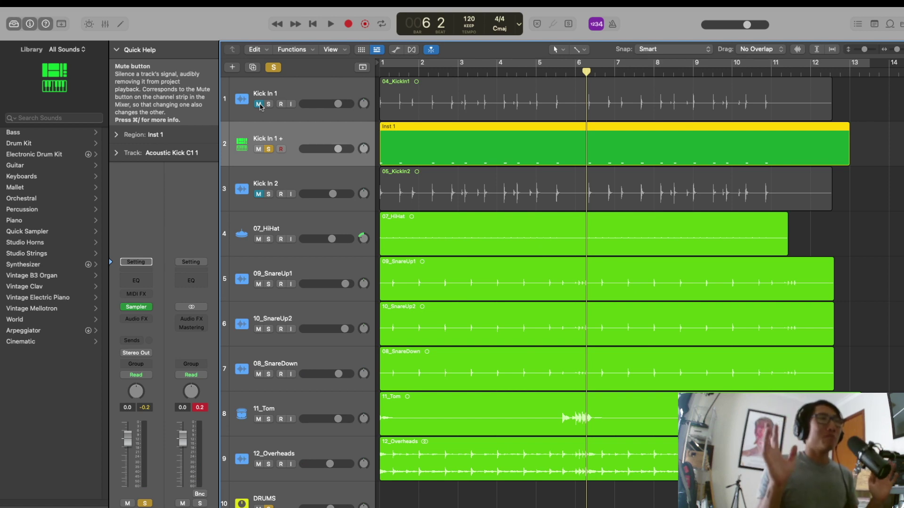
pyautogui.press('Return')
pyautogui.press('space')
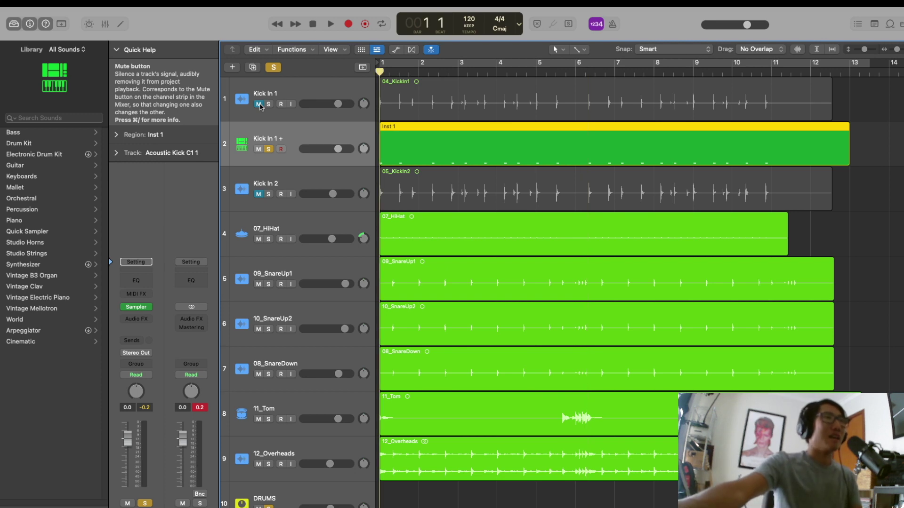
# Step: Unmute the Kick In 1 and Kick In 2 tracks, leaving the Kick In 1 + track soloed
pyautogui.click(259, 104)
pyautogui.click(258, 194)
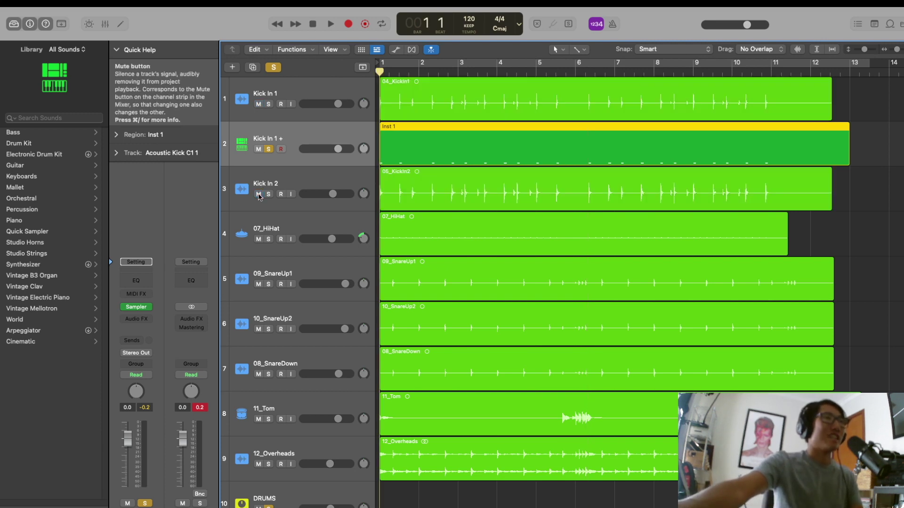
pyautogui.click(269, 149)
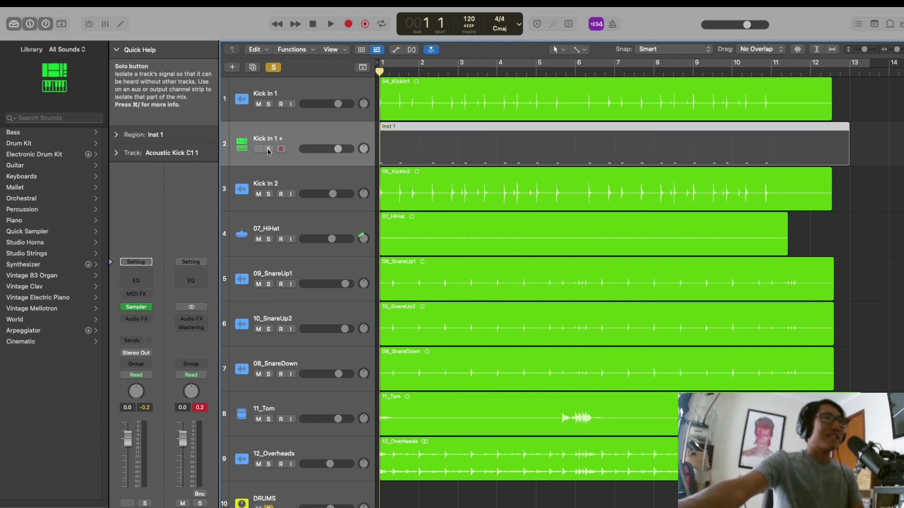
pyautogui.click(269, 150)
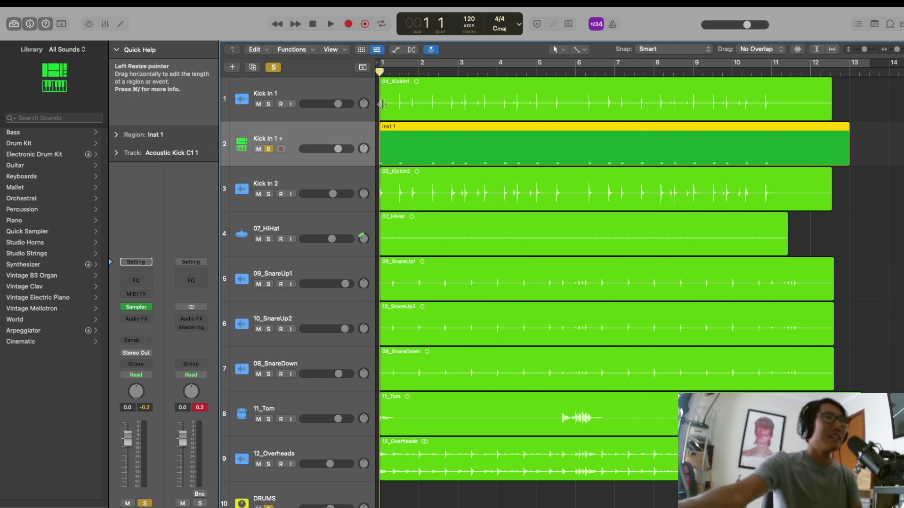
# Step: Lower the Kick In 1 + track's volume to -1.2 dB while the drums play, and return the playhead to the start
pyautogui.press('space')
pyautogui.click(338, 149)
pyautogui.moveTo(338, 149); pyautogui.dragTo(336, 149)
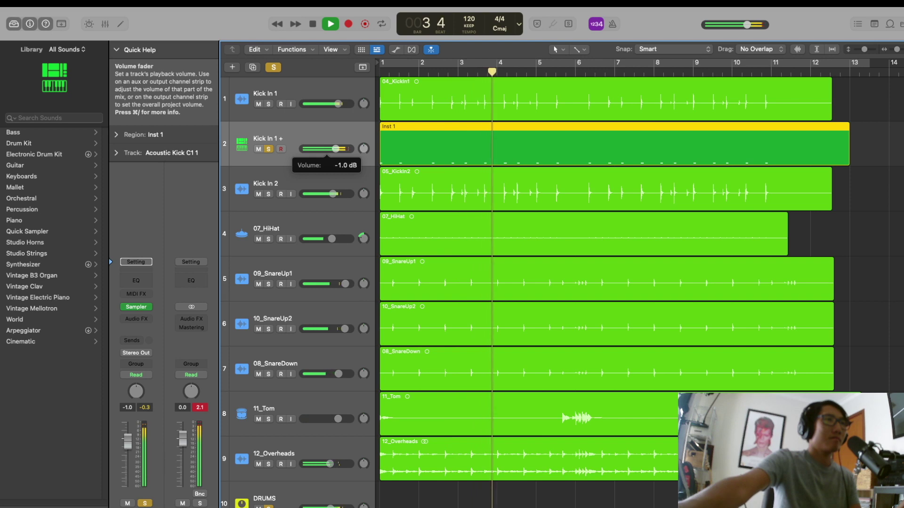
pyautogui.moveTo(335, 149); pyautogui.dragTo(335, 149)
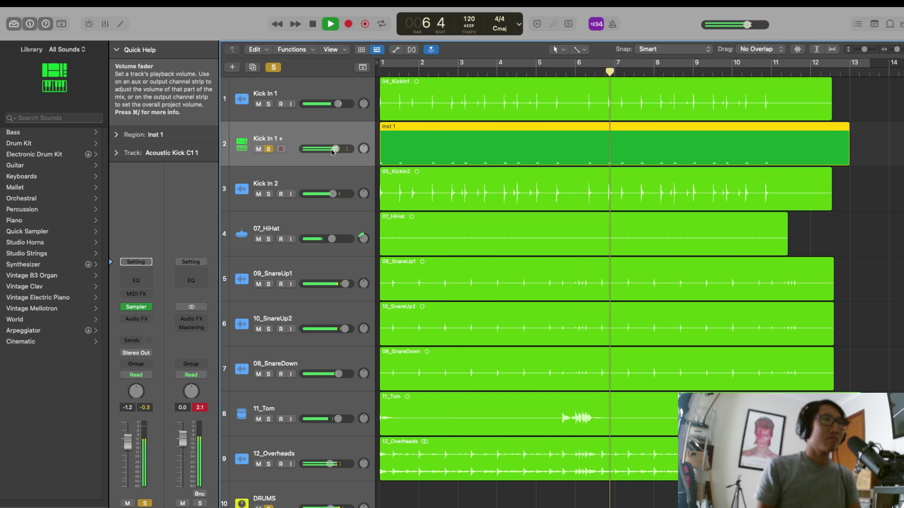
pyautogui.press('space')
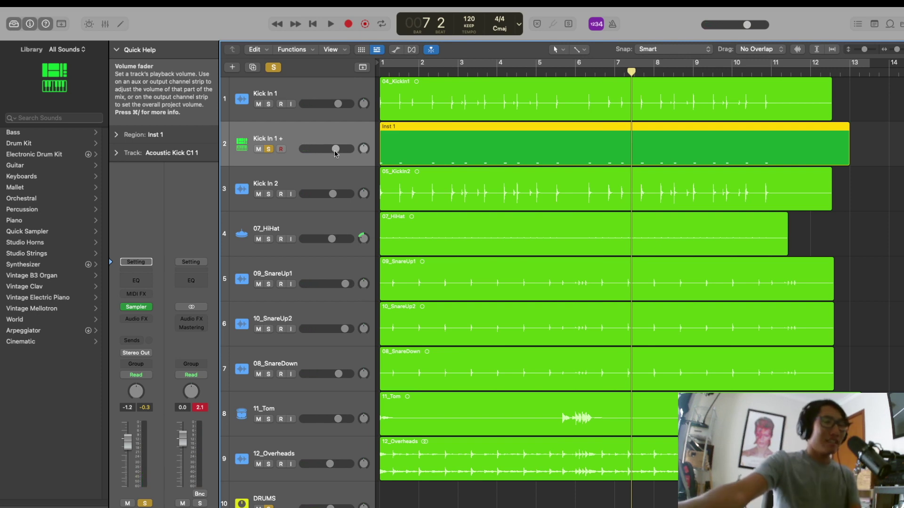
pyautogui.press('Return')
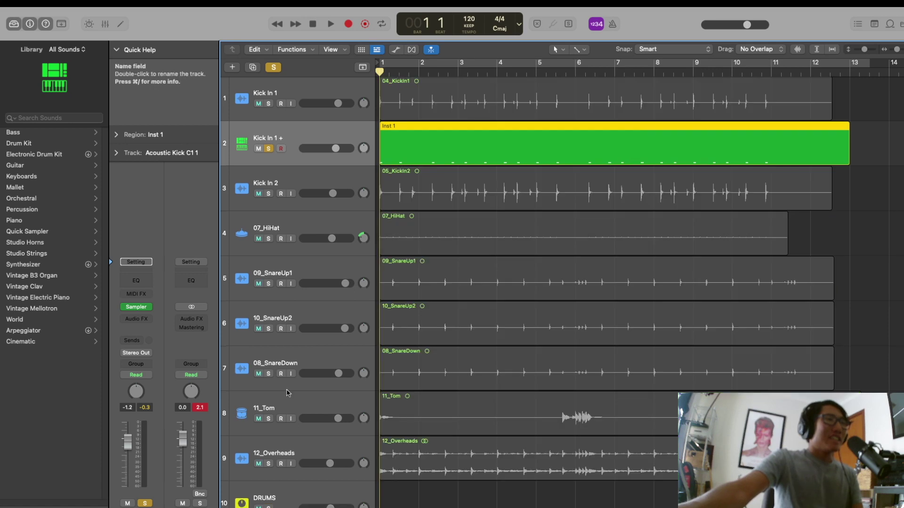
# Step: Turn off the remaining solo on the Kick In 1 + track and play the full mix, returning the playhead to the start
pyautogui.click(269, 149)
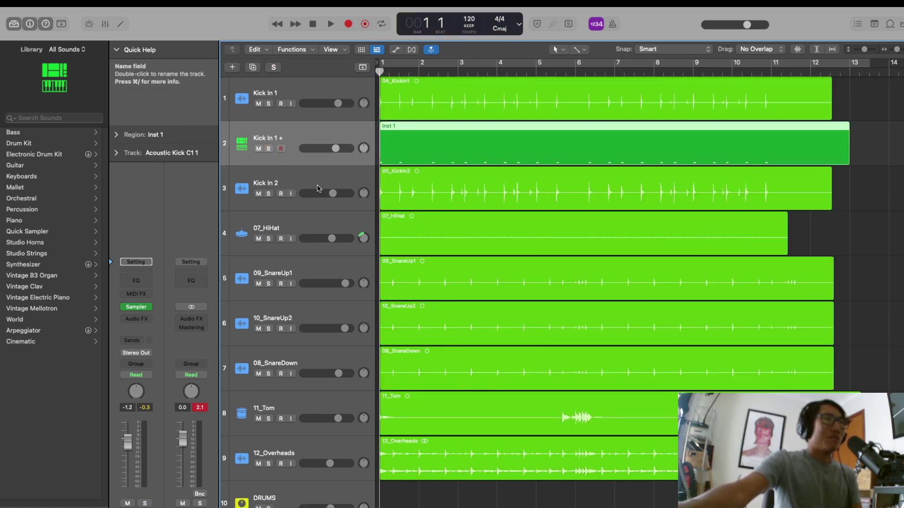
pyautogui.press('space')
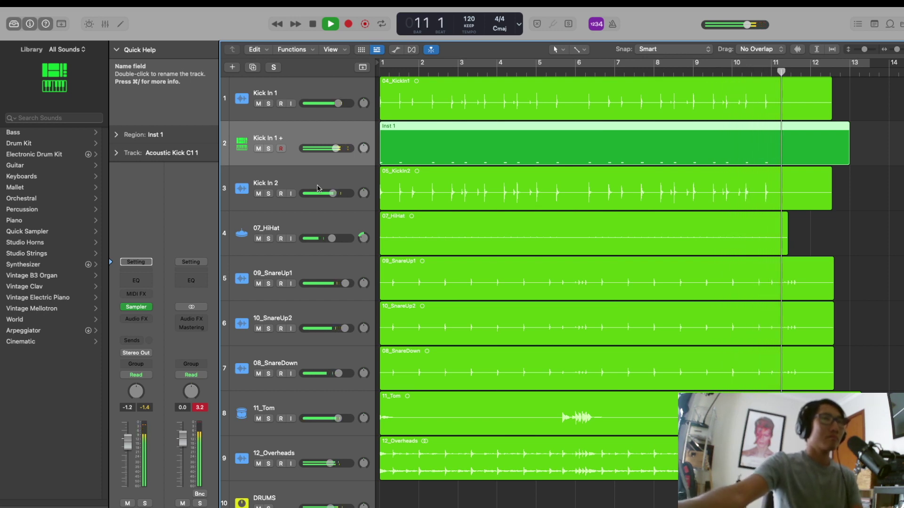
pyautogui.press('space')
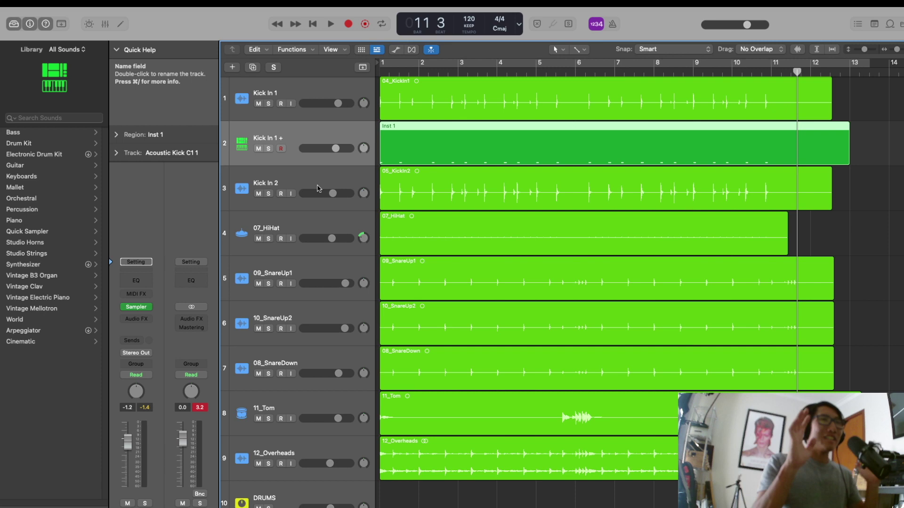
pyautogui.press('Return')
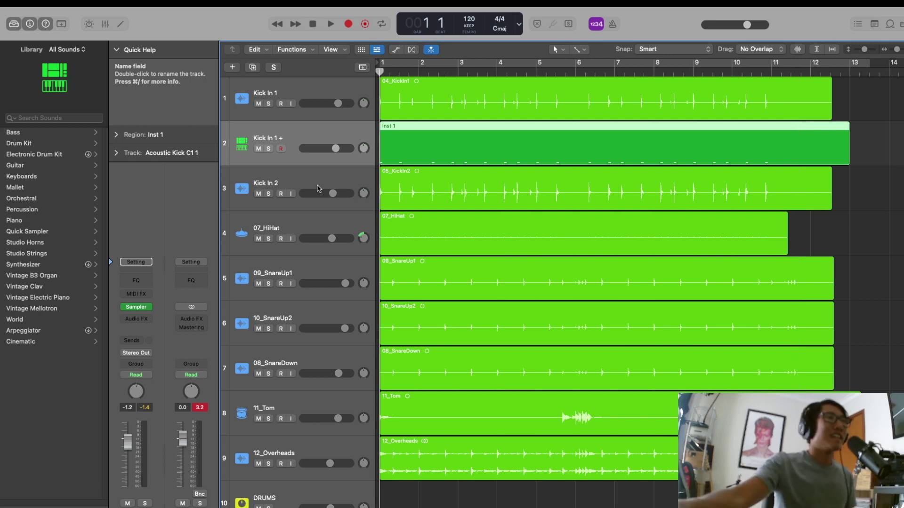
# Step: Apply Drum Replacement/Doubling to the 09_SnareUp1 track with the Snare instrument in Doubling mode
pyautogui.click(301, 276)
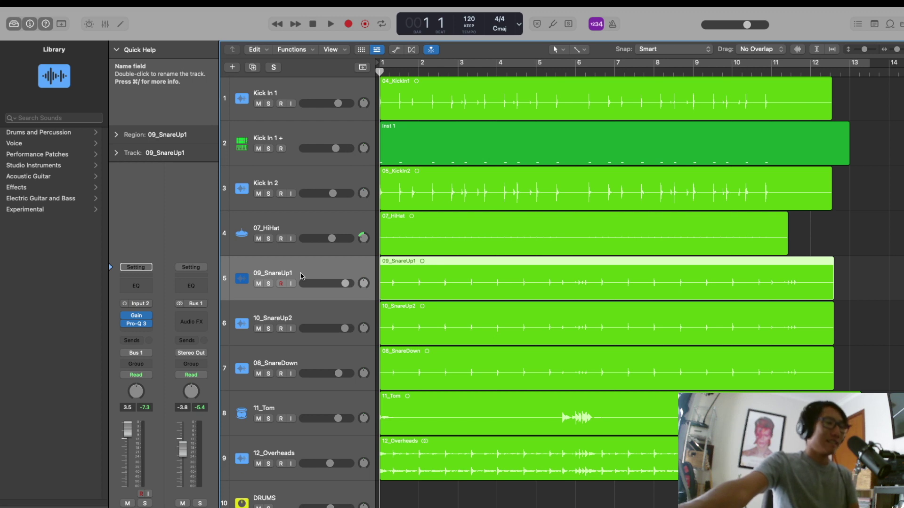
pyautogui.hotkey('ctrl', 'd')
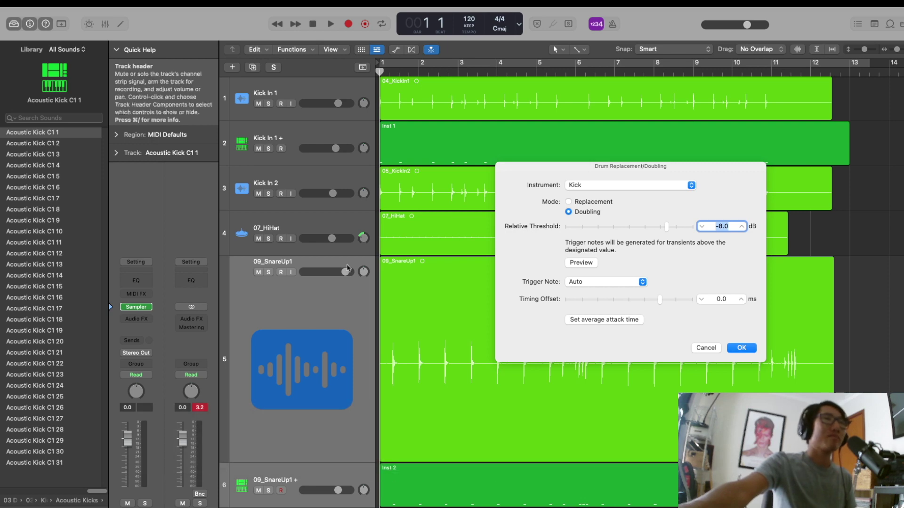
pyautogui.click(580, 188)
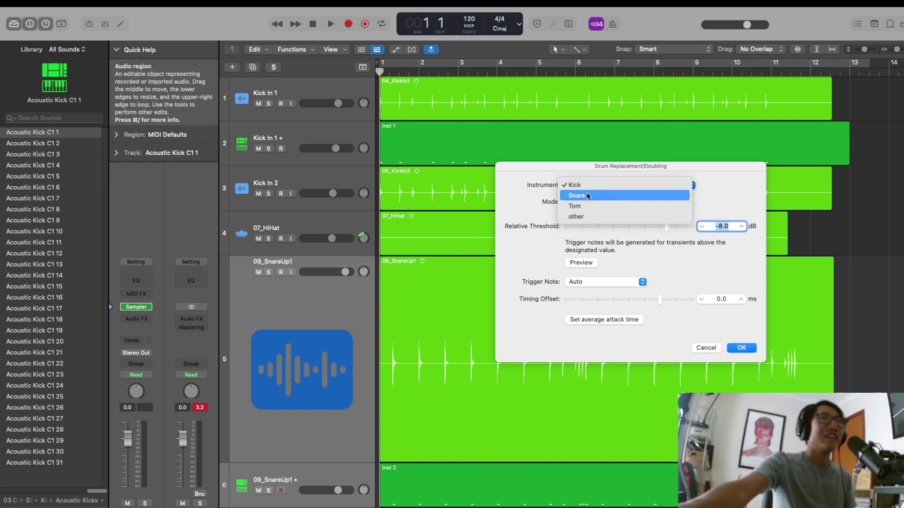
pyautogui.click(589, 196)
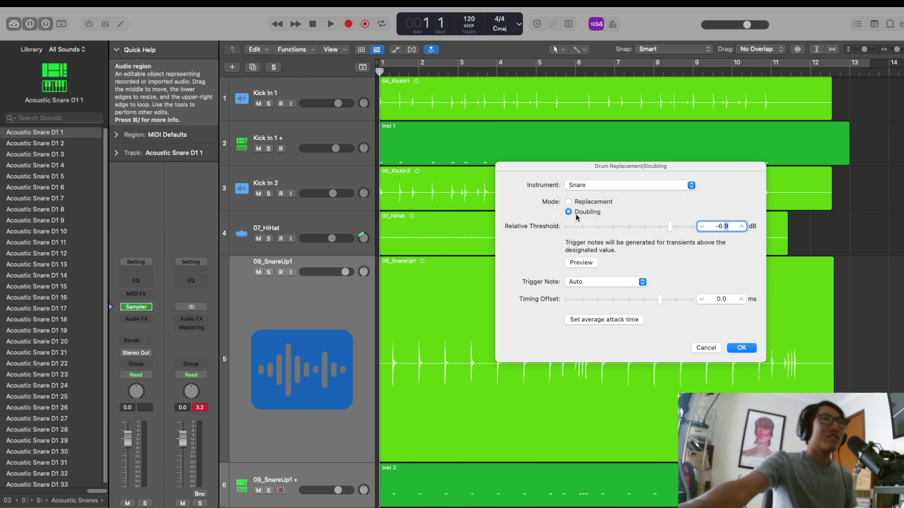
pyautogui.click(750, 350)
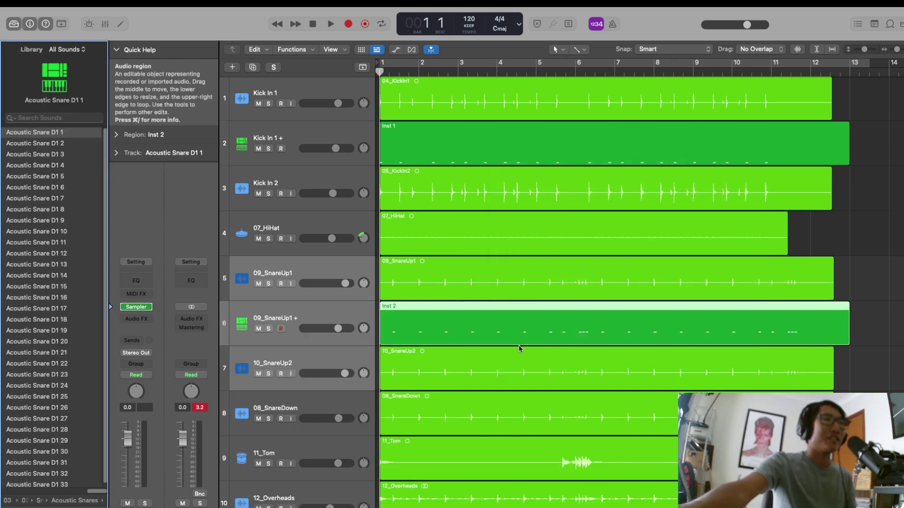
# Step: Set the velocity of all notes in the Inst 2 snare region to 112 in the Piano Roll and close the editor
pyautogui.press('z')
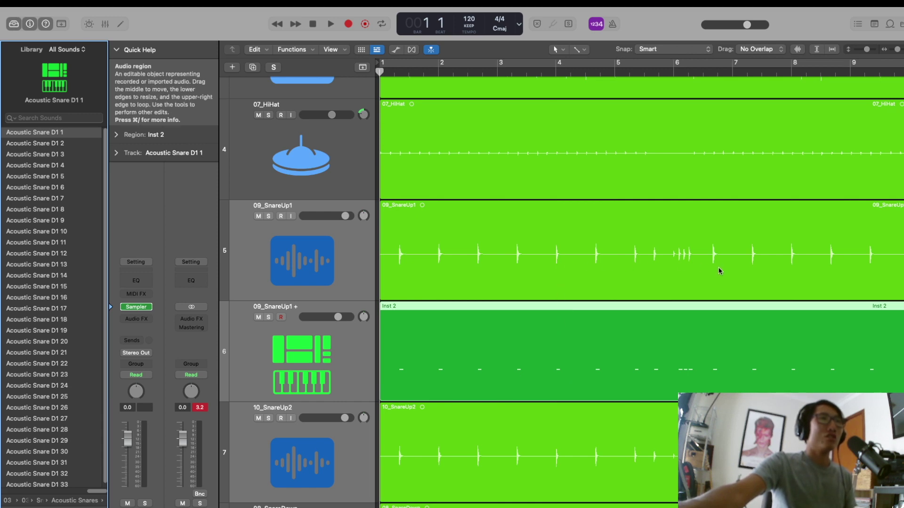
pyautogui.doubleClick(490, 351)
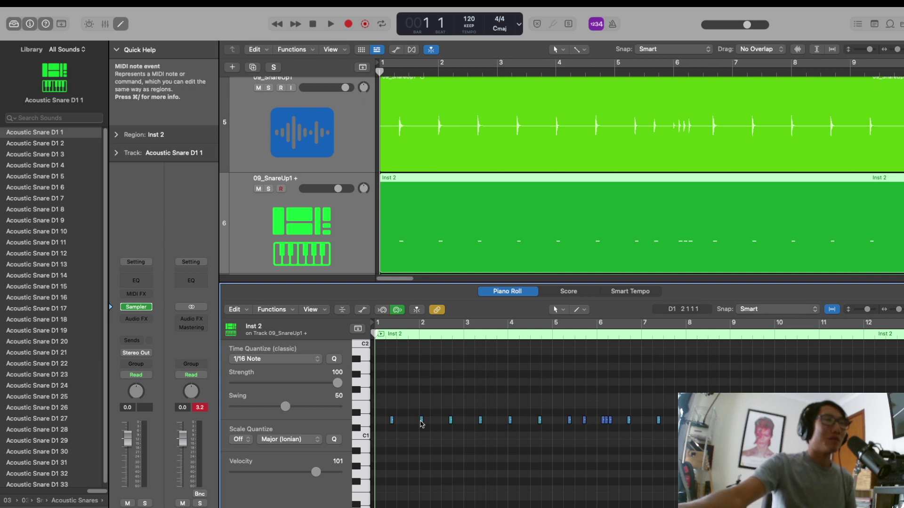
pyautogui.moveTo(422, 424)
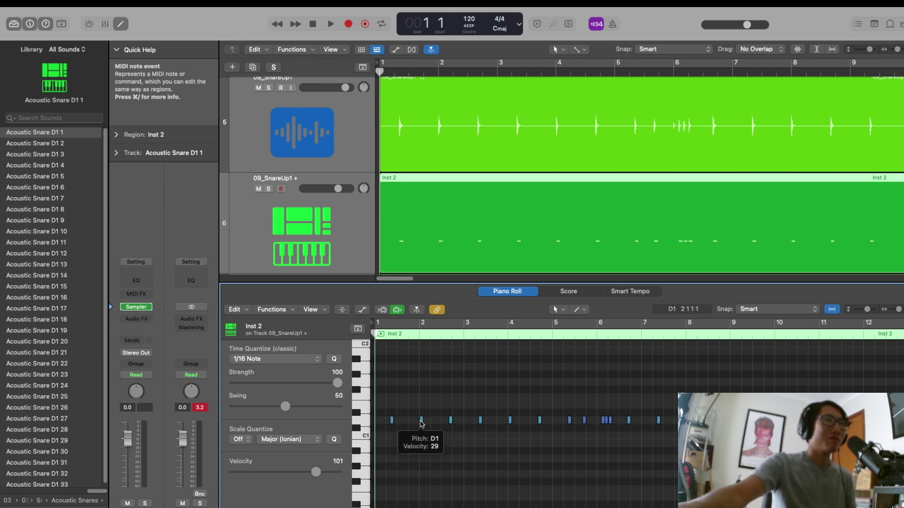
pyautogui.click(422, 423)
pyautogui.press('super+a')
pyautogui.moveTo(247, 473); pyautogui.dragTo(316, 472)
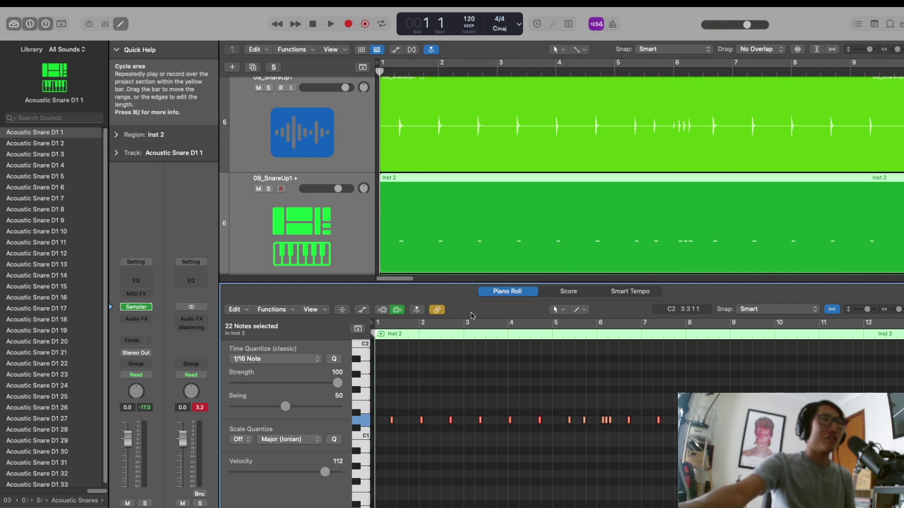
pyautogui.moveTo(424, 284); pyautogui.dragTo(425, 506)
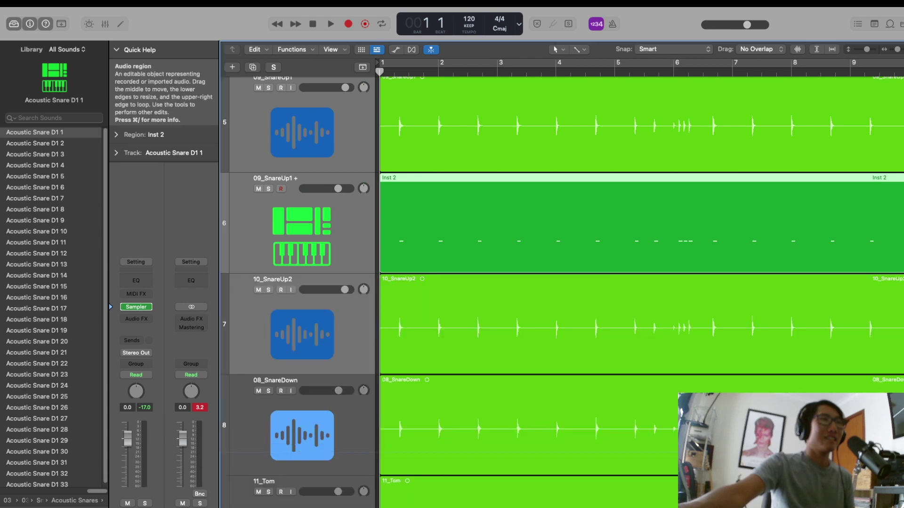
# Step: Solo the DRUMS bus, the 09_SnareUp1 + track and the Kick In 1 + track, and play the drums with both samples
pyautogui.press('z')
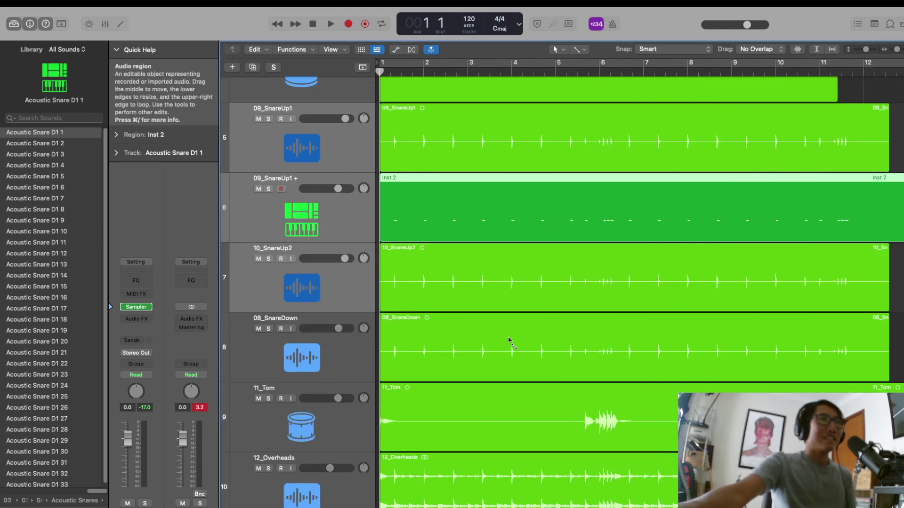
pyautogui.scroll(-3, 273, 415)
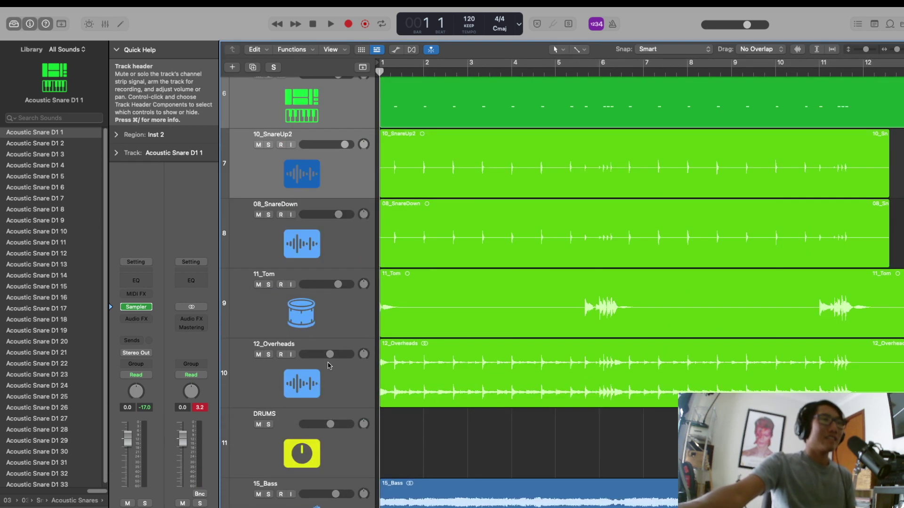
pyautogui.click(269, 427)
pyautogui.scroll(4, 276, 306)
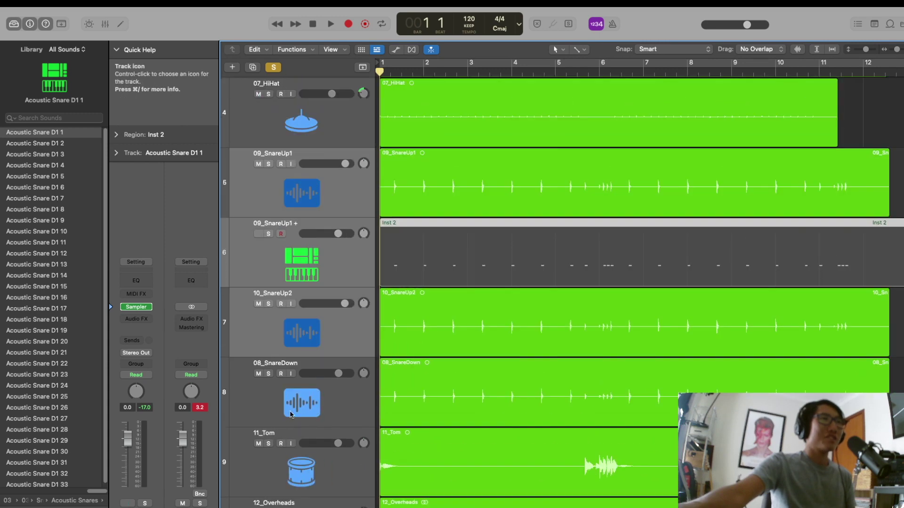
pyautogui.click(268, 234)
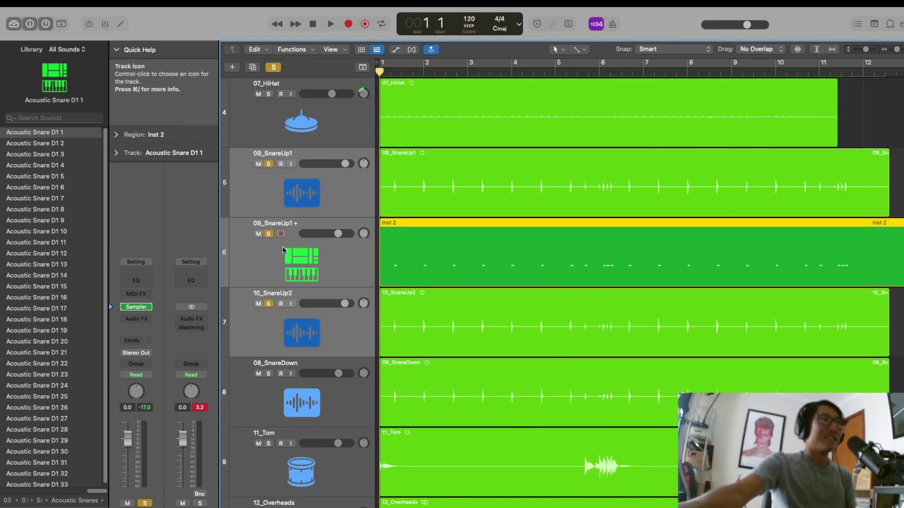
pyautogui.scroll(3, 273, 251)
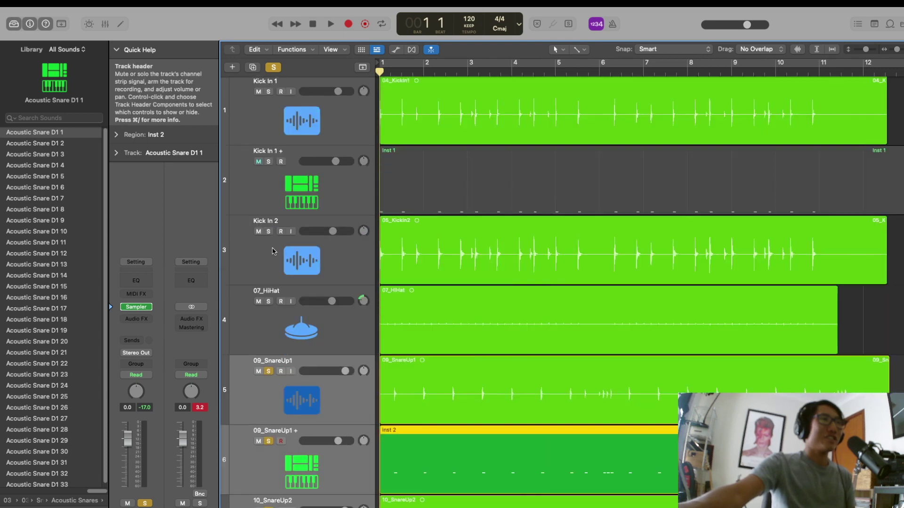
pyautogui.click(269, 162)
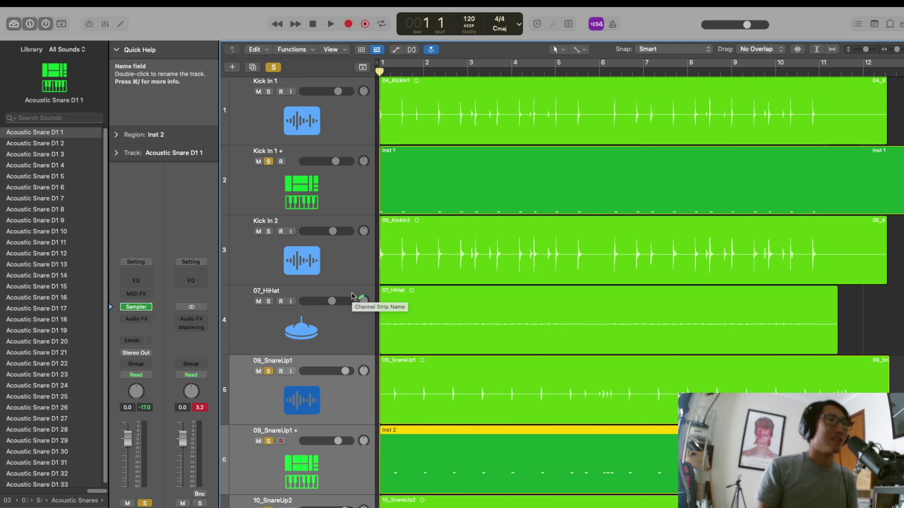
pyautogui.press('space')
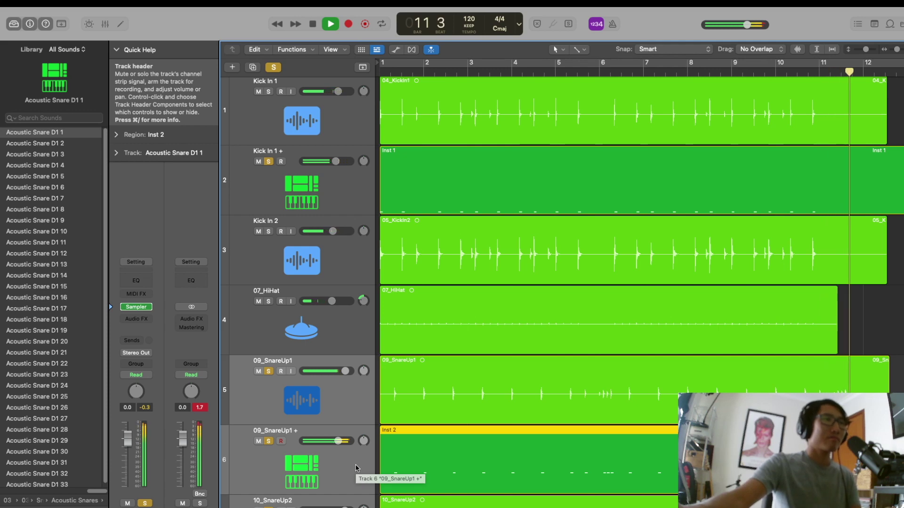
# Step: Mute the 09_SnareUp1 + track and play the soloed drums from the start without the snare sample
pyautogui.press('space')
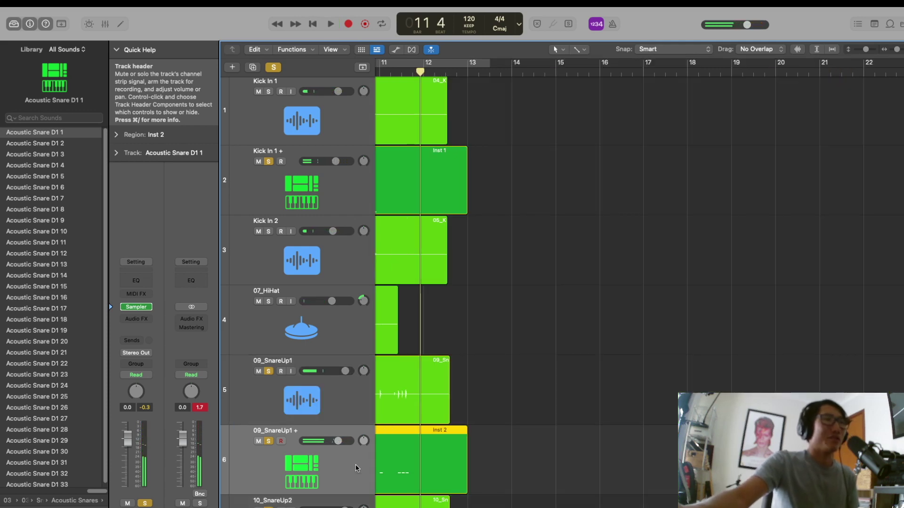
pyautogui.hscroll(-10, 640, 282)
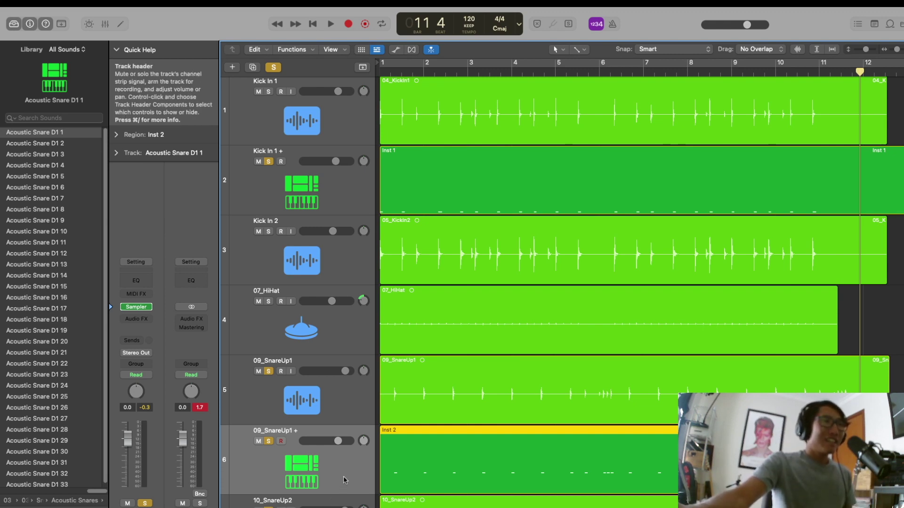
pyautogui.click(259, 442)
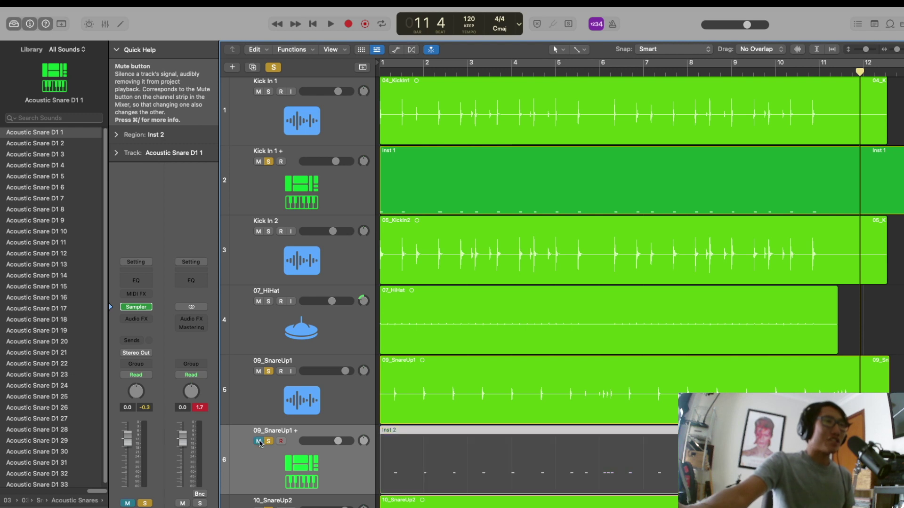
pyautogui.press('Return')
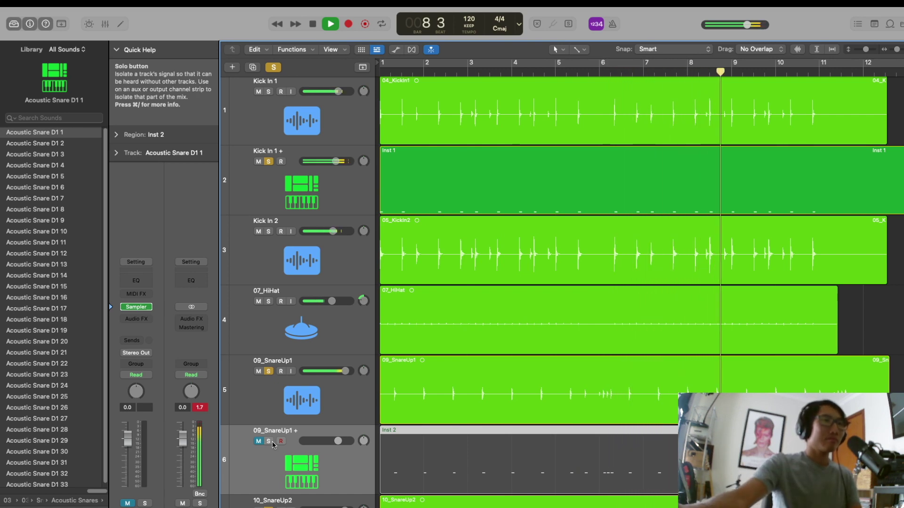
pyautogui.press('space')
# Step: Unmute and solo the 09_SnareUp1 + track, and play the drums from the start with the snare sample
pyautogui.click(258, 441)
pyautogui.click(269, 441)
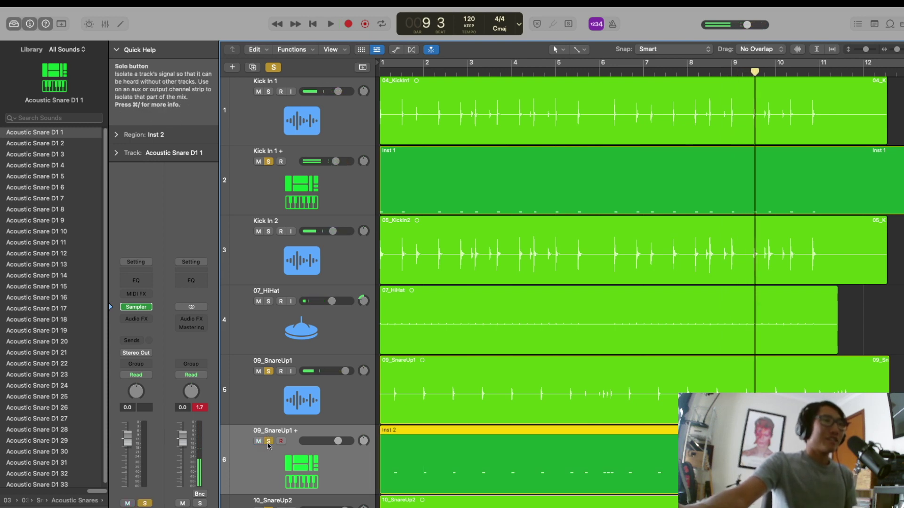
pyautogui.press('Return')
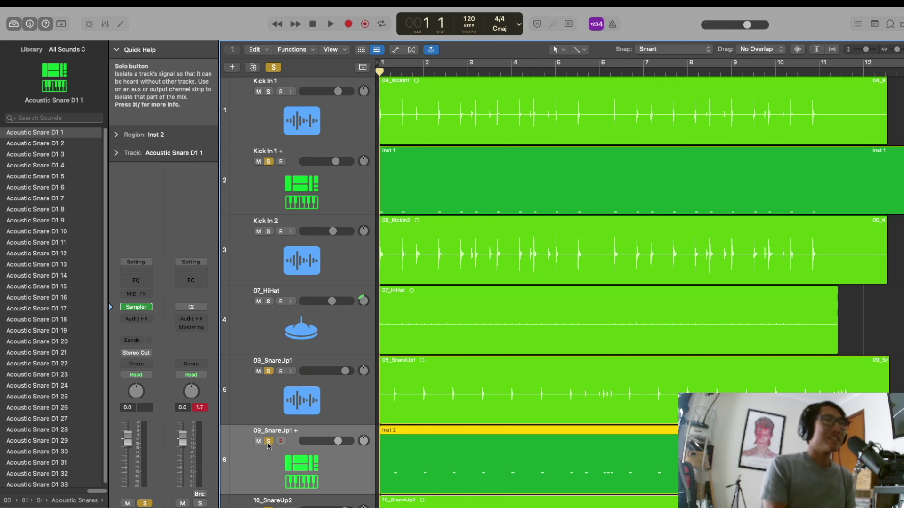
pyautogui.press('space')
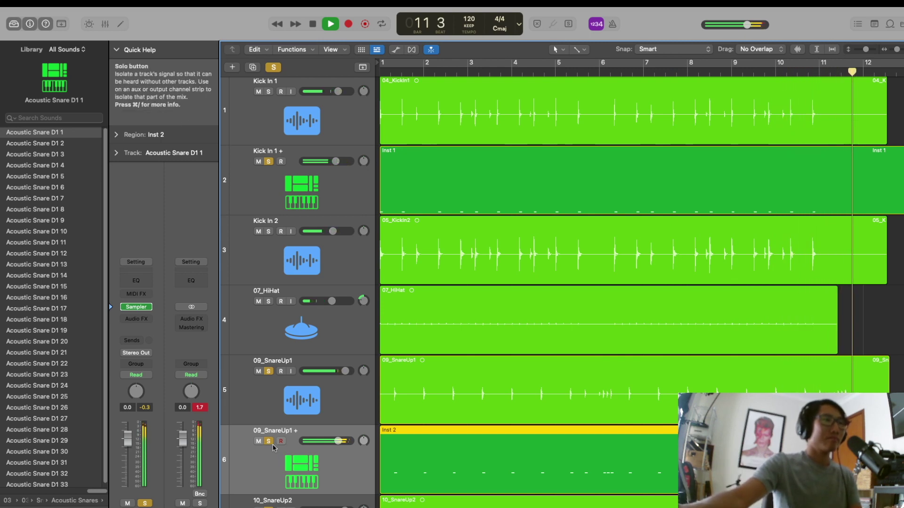
pyautogui.press('space')
# Step: Turn off the solos on the snare tracks, Kick In 1 + and the DRUMS bus, and play the full mix from the start
pyautogui.click(269, 371)
pyautogui.hotkey('ctrl', 'm')
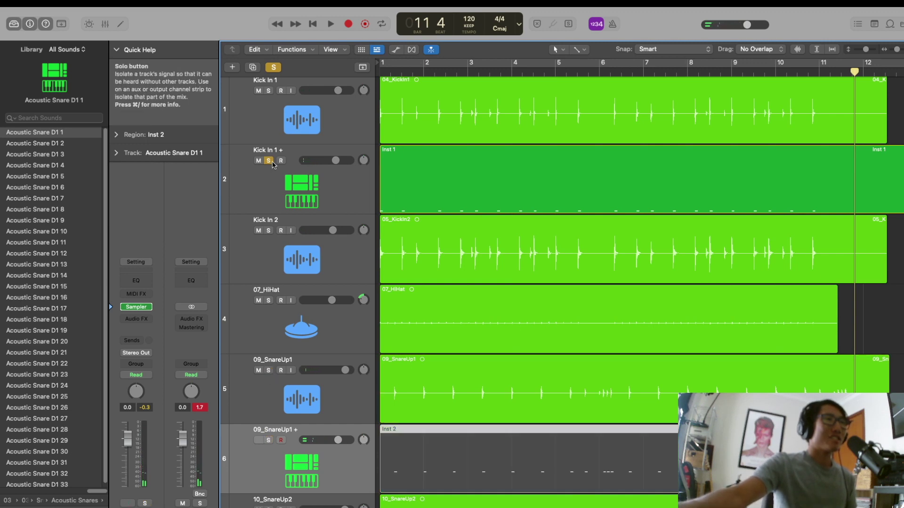
pyautogui.click(268, 161)
pyautogui.hotkey('ctrl', 'm')
pyautogui.scroll(-10, 279, 229)
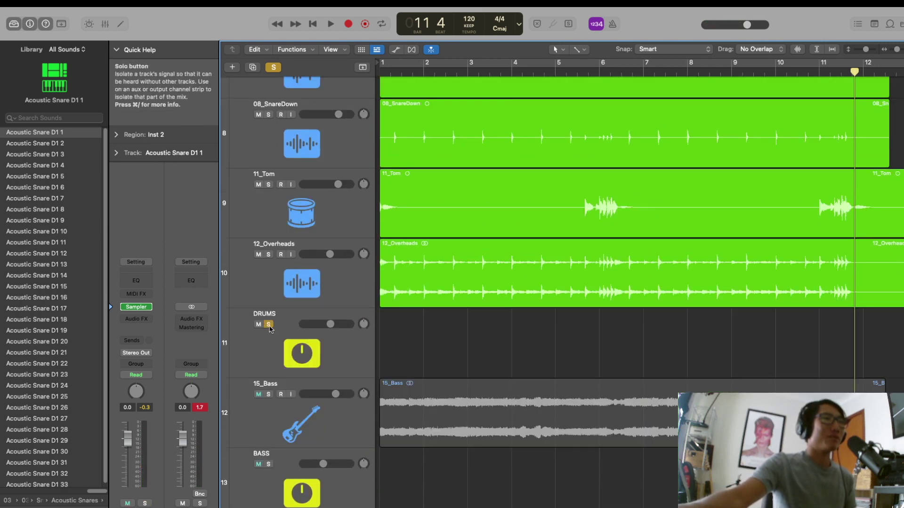
pyautogui.click(269, 325)
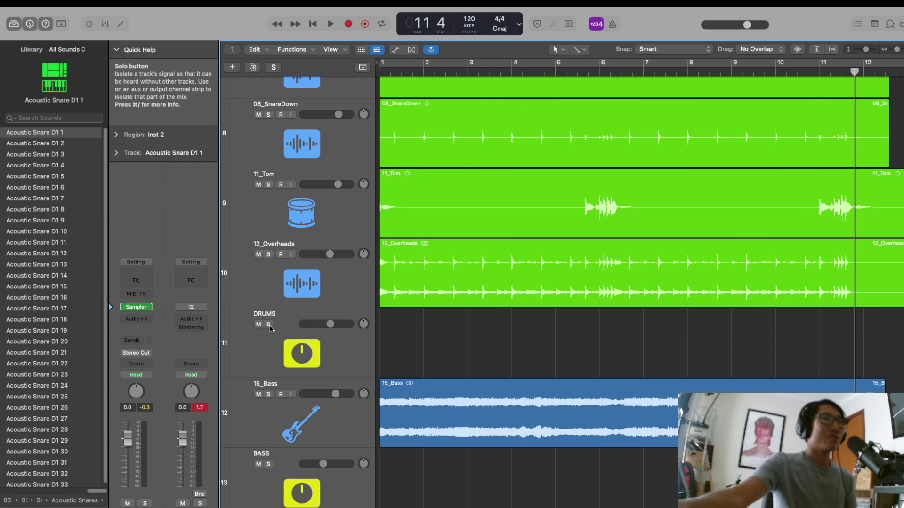
pyautogui.press('Return')
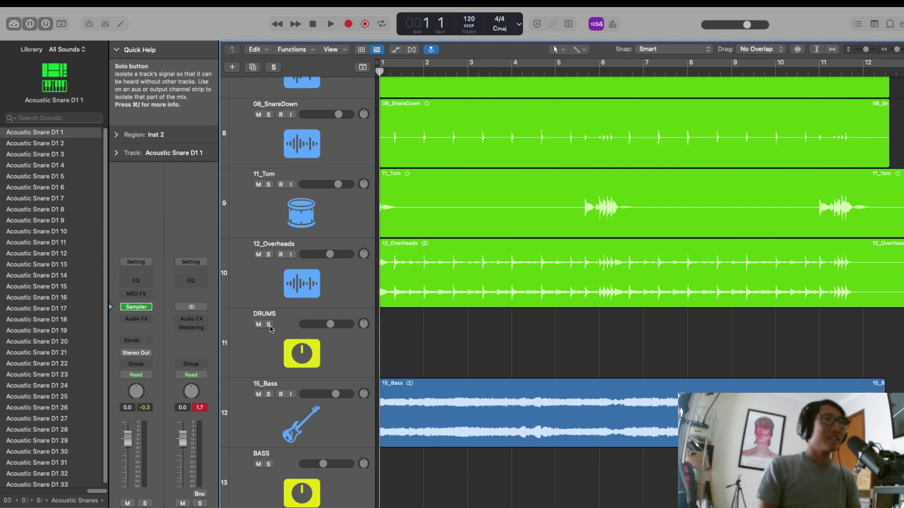
pyautogui.press('space')
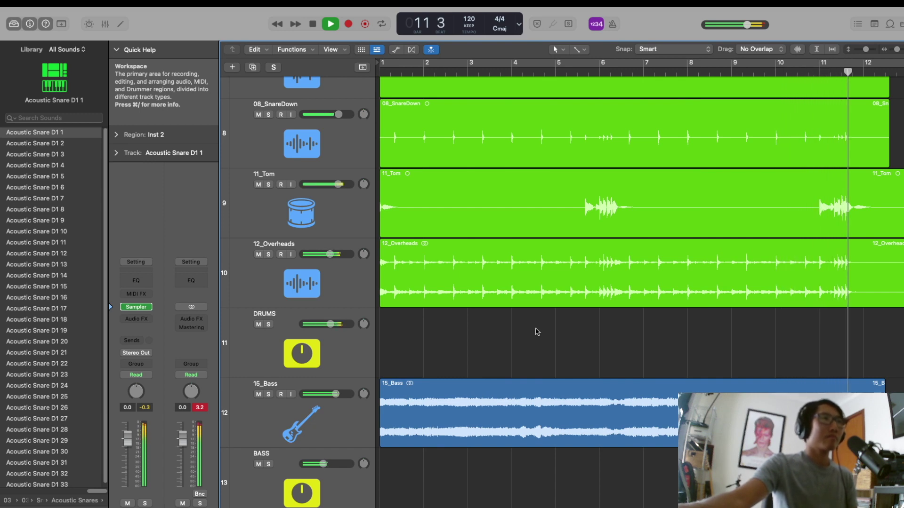
pyautogui.scroll(-1, 535, 331)
# Step: Lower the 09_SnareUp1 + volume to -1.4 dB, and play the full mix from the start with that track muted
pyautogui.scroll(7, 535, 331)
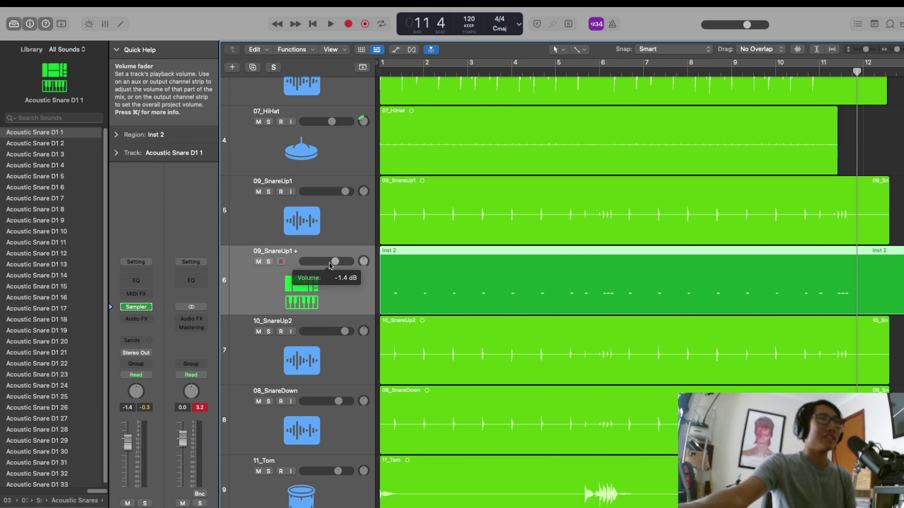
pyautogui.click(258, 263)
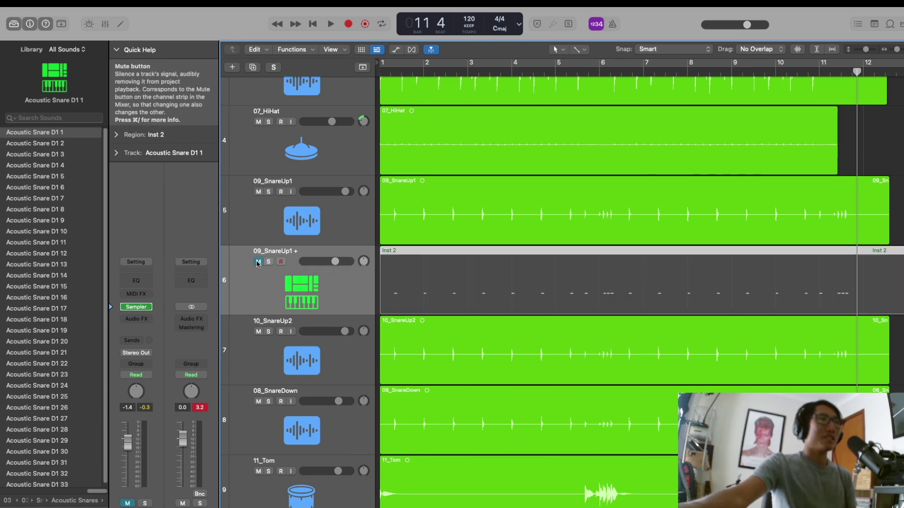
pyautogui.press('Return')
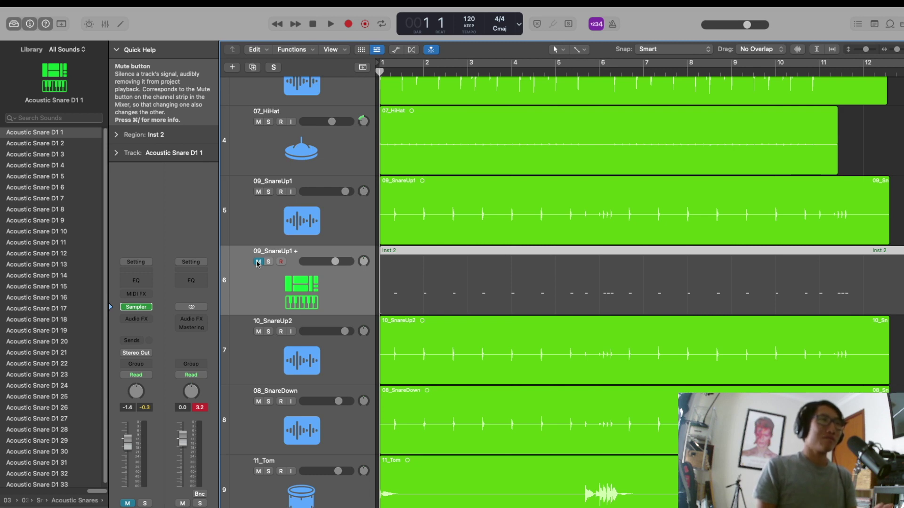
pyautogui.press('space')
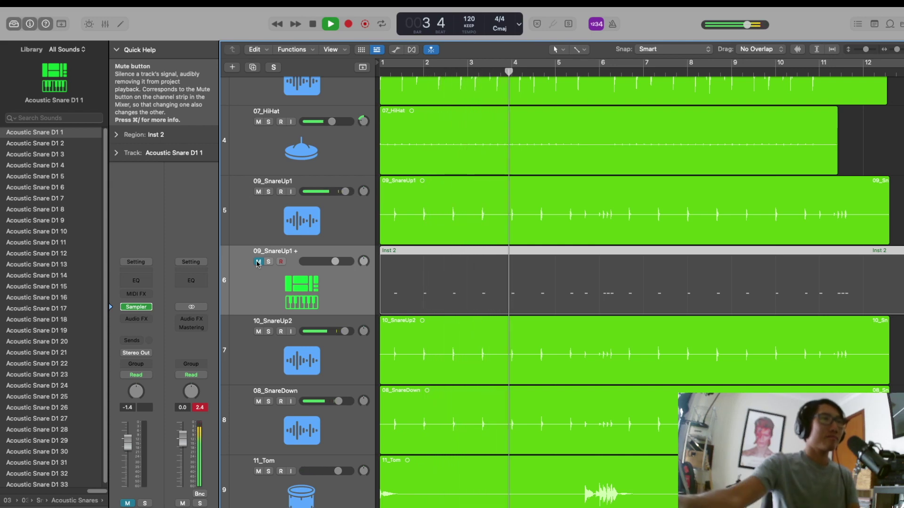
pyautogui.press('space')
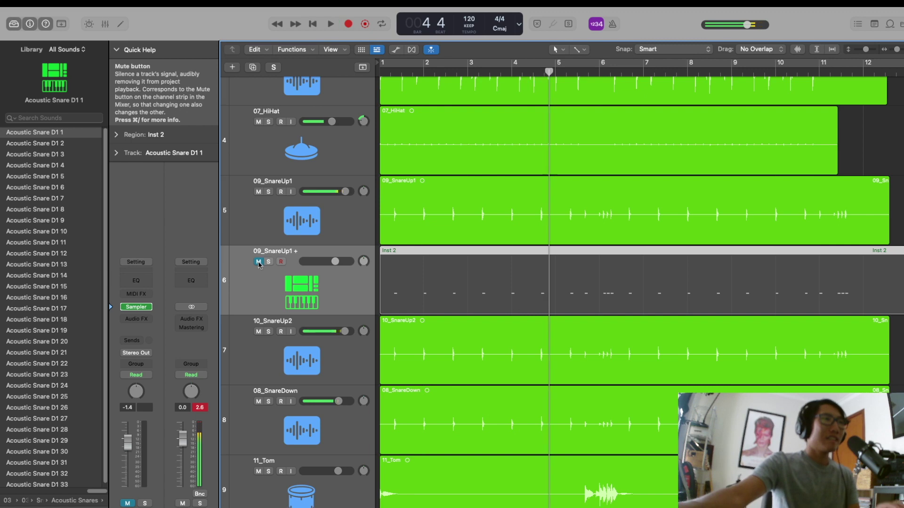
# Step: Unmute the 09_SnareUp1 + track and play the full mix from the start with the snare sample
pyautogui.click(258, 261)
pyautogui.press('Return')
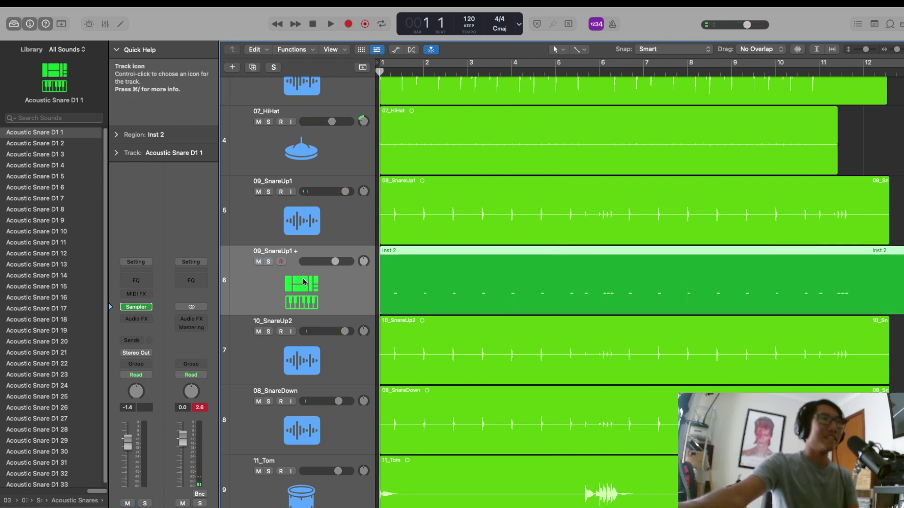
pyautogui.press('space')
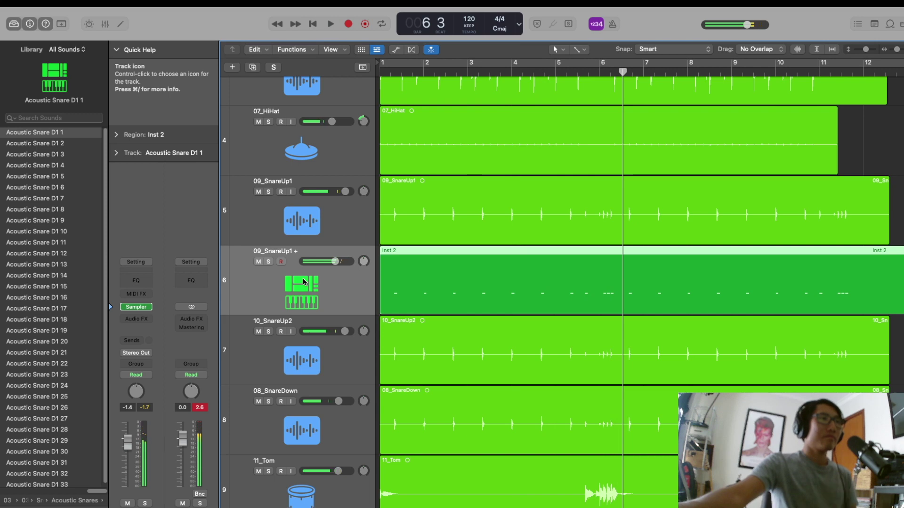
# Step: Mute 10_SnareUp2, 08_SnareDown and 09_SnareUp1, and play the mix from the start with only the sampled snare
pyautogui.click(258, 332)
pyautogui.click(258, 402)
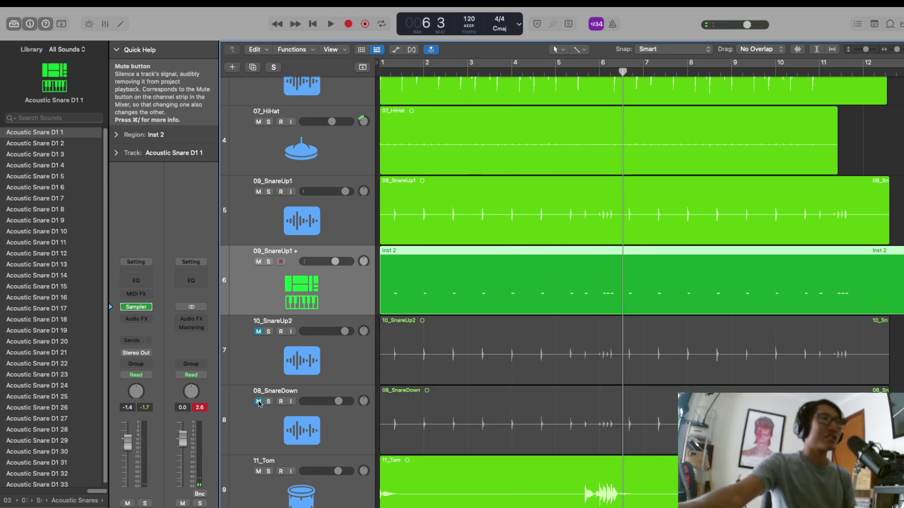
pyautogui.click(258, 191)
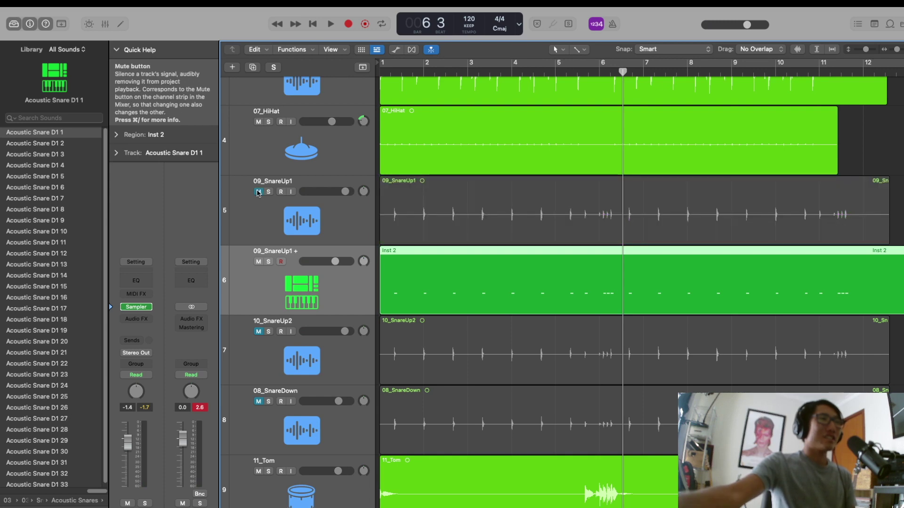
pyautogui.press('Return')
pyautogui.press('space')
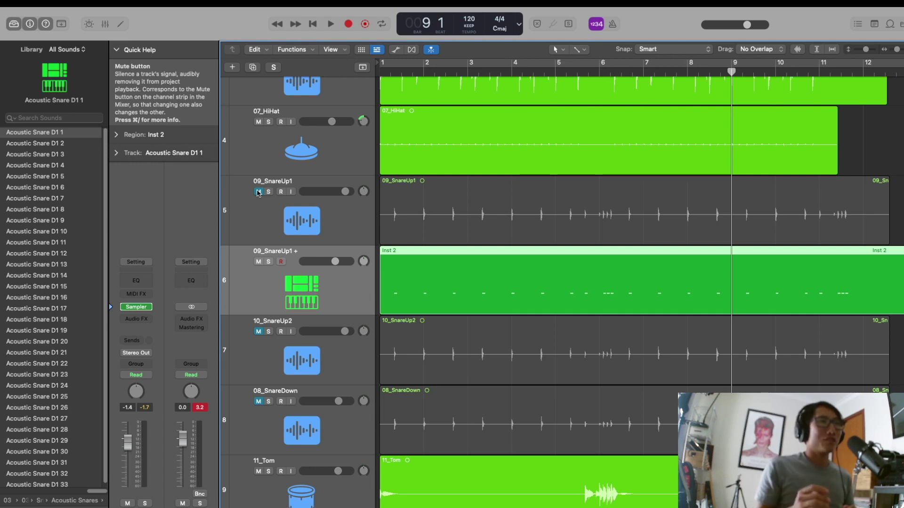
pyautogui.press('Return')
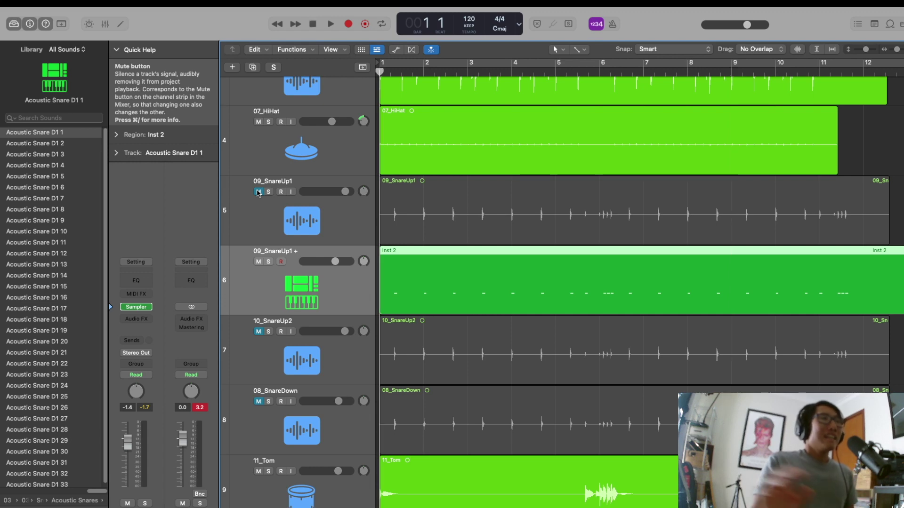
# Step: Unmute the recorded snare tracks 09_SnareUp1, 10_SnareUp2 and 08_SnareDown
pyautogui.click(258, 192)
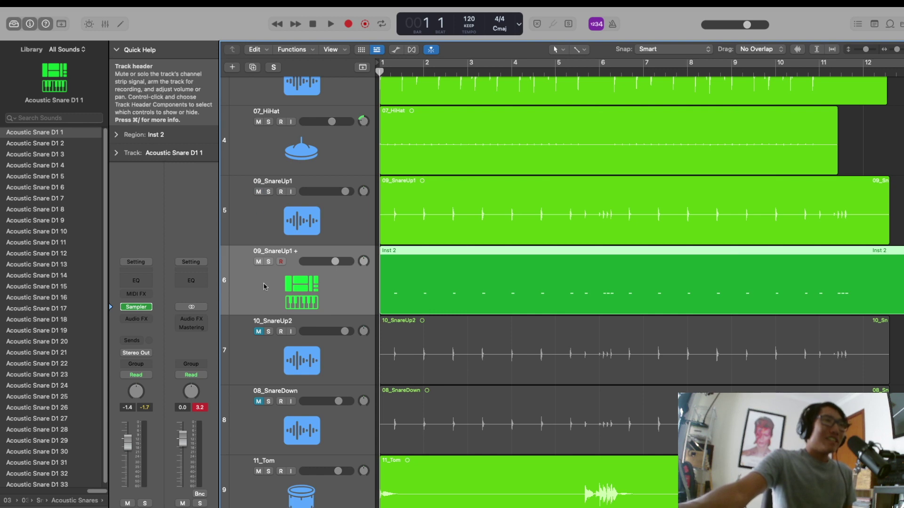
pyautogui.click(258, 331)
pyautogui.click(258, 402)
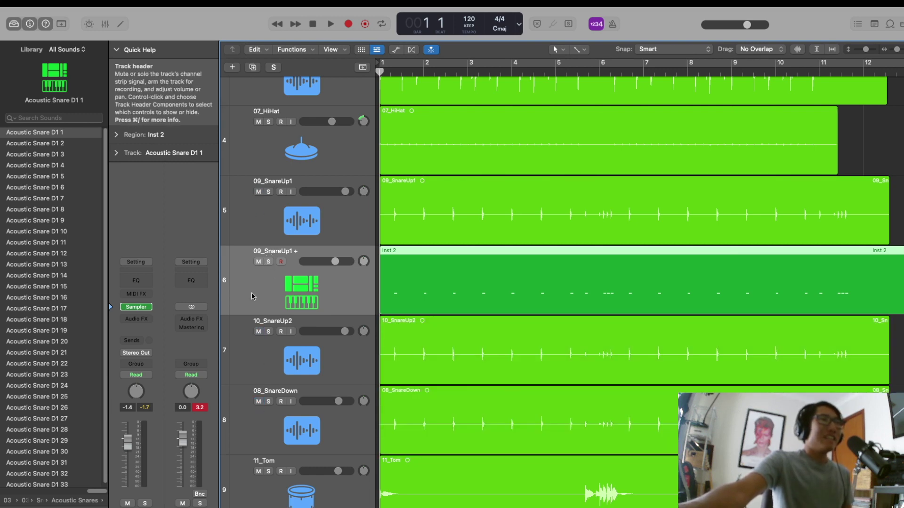
# Step: Load the Roland TR-808 Unprocessed Kit from the electronic drum kits on the 09_SnareUp1 + track, soloing the track only while choosing the sound
pyautogui.click(269, 262)
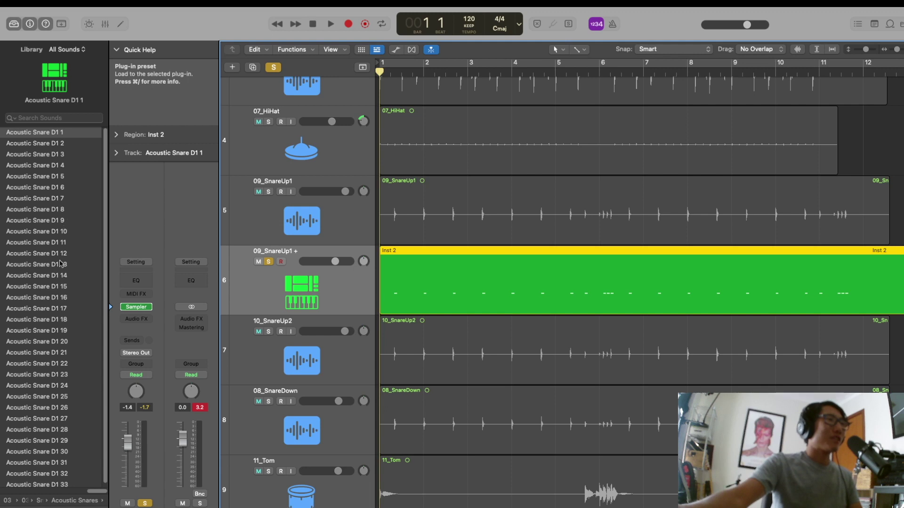
pyautogui.moveTo(97, 492); pyautogui.dragTo(1, 485)
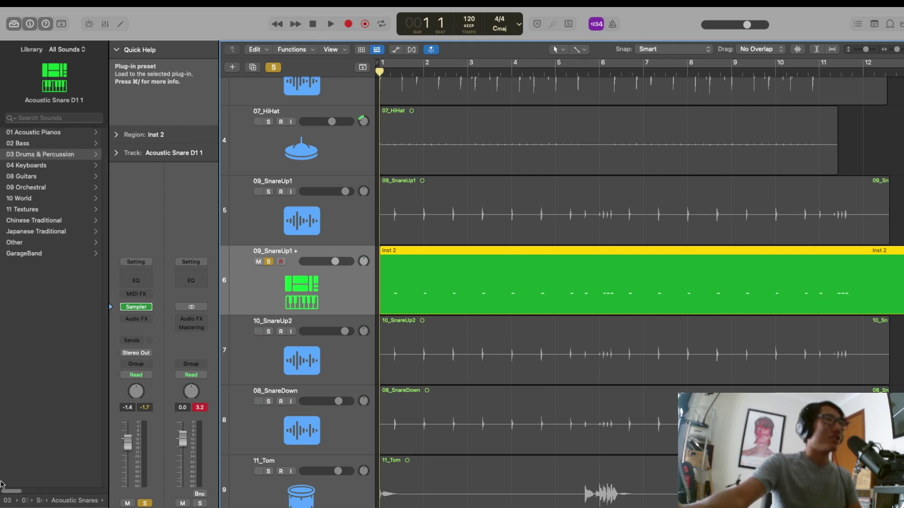
pyautogui.click(48, 154)
pyautogui.click(47, 132)
pyautogui.scroll(-5, 52, 306)
pyautogui.click(51, 399)
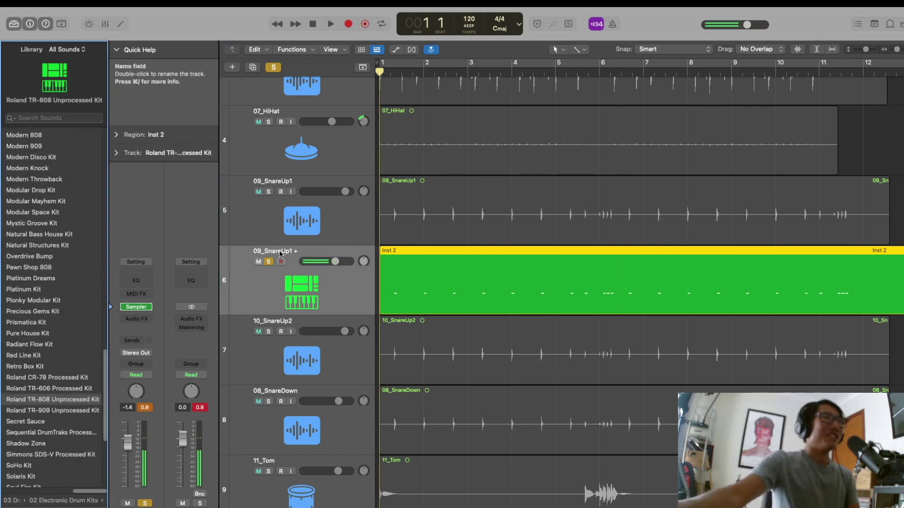
pyautogui.click(269, 262)
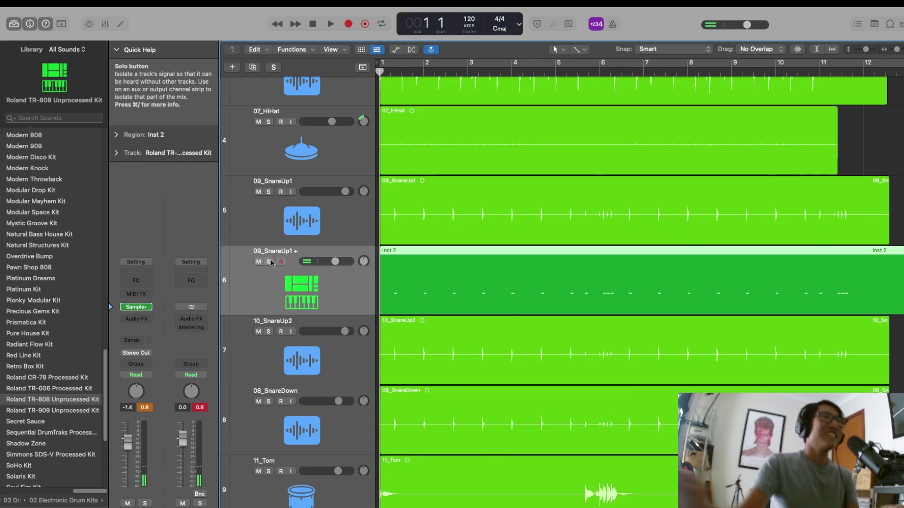
# Step: Play the full mix and lower the 09_SnareUp1 + volume to -4.4 dB
pyautogui.press('space')
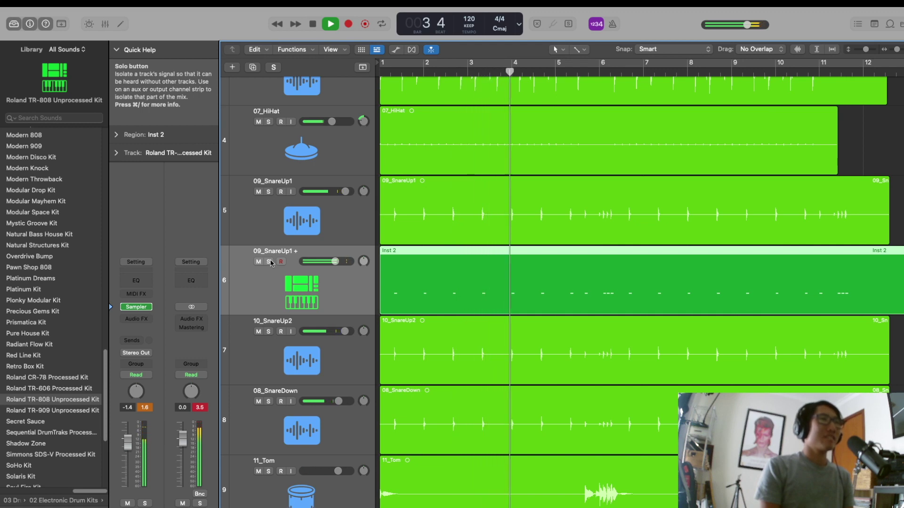
pyautogui.moveTo(335, 262); pyautogui.dragTo(325, 262)
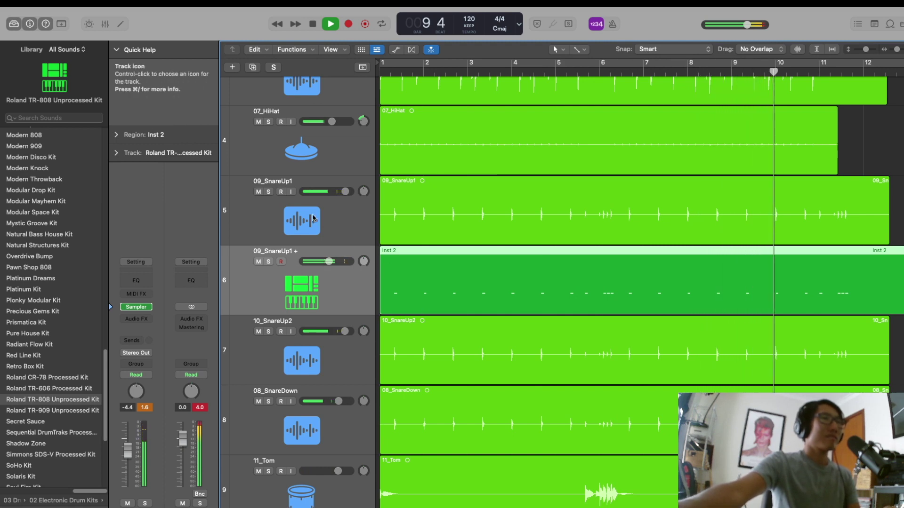
pyautogui.press('space')
# Step: Load the Roland TR-808 Unprocessed Kit on Kick In 1 + at -4.3 dB, lower the master output to -4.7 dB, and play the mix
pyautogui.scroll(5, 312, 226)
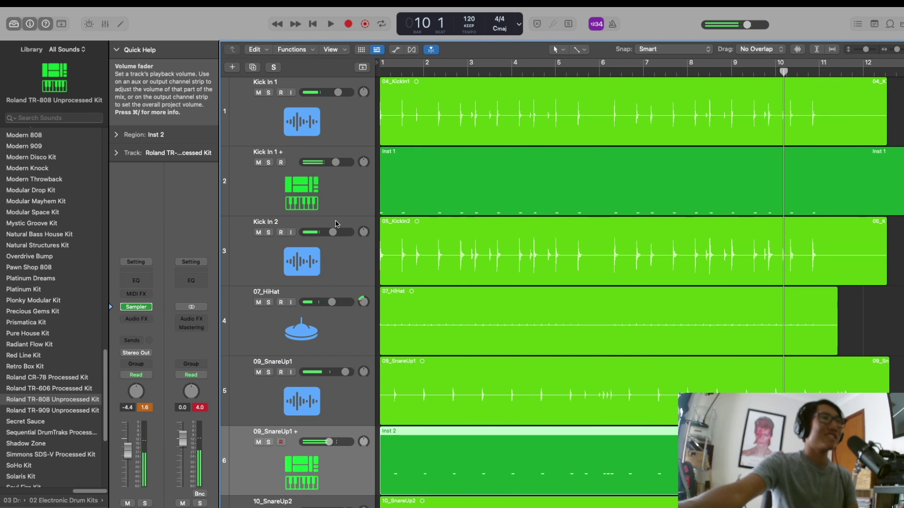
pyautogui.click(362, 198)
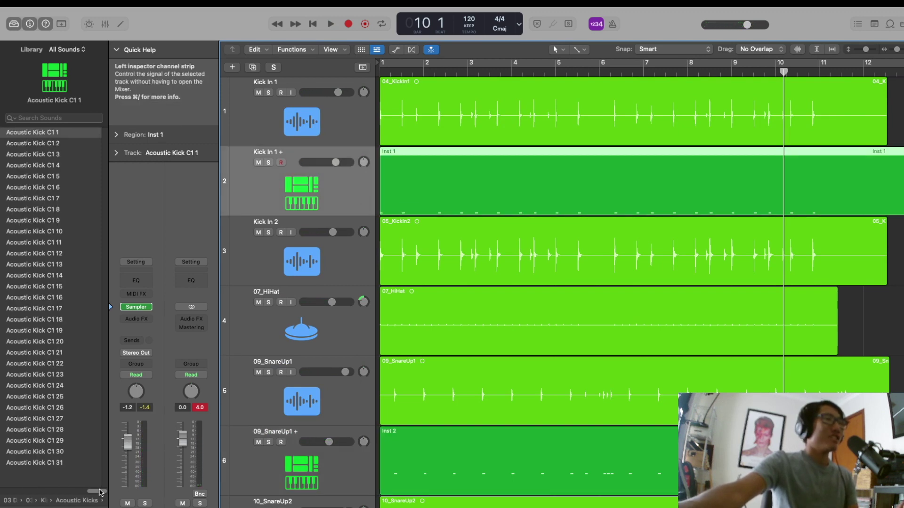
pyautogui.click(10, 501)
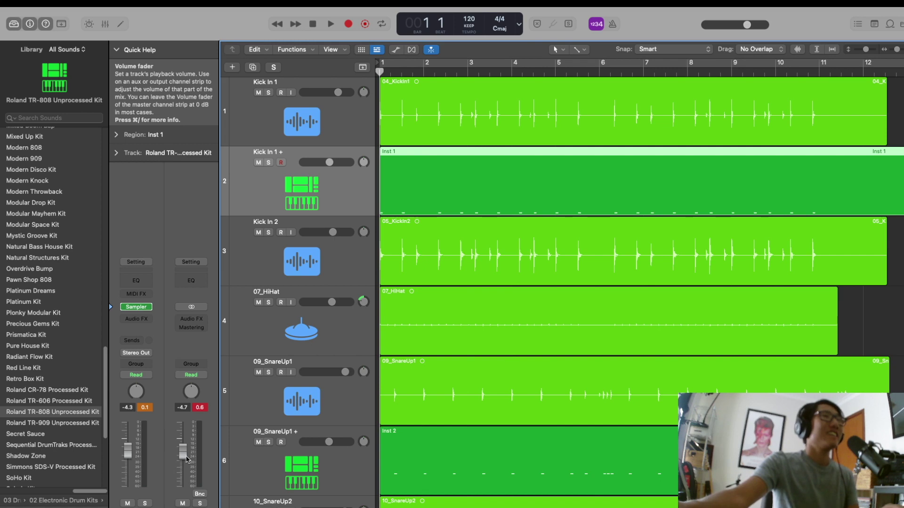
pyautogui.press('space')
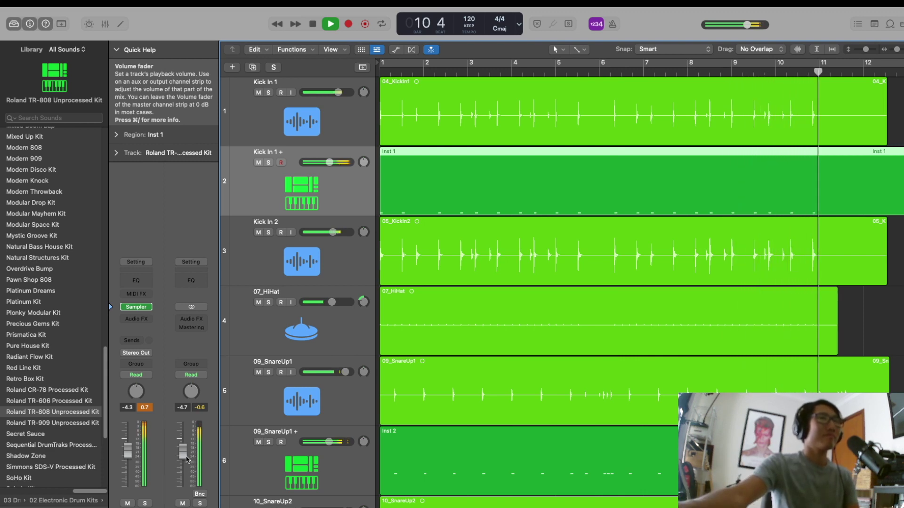
# Step: Load the Acoustic Kick C1 11 sound on the Kick In 1 + track and play it soloed from the project start
pyautogui.press('space')
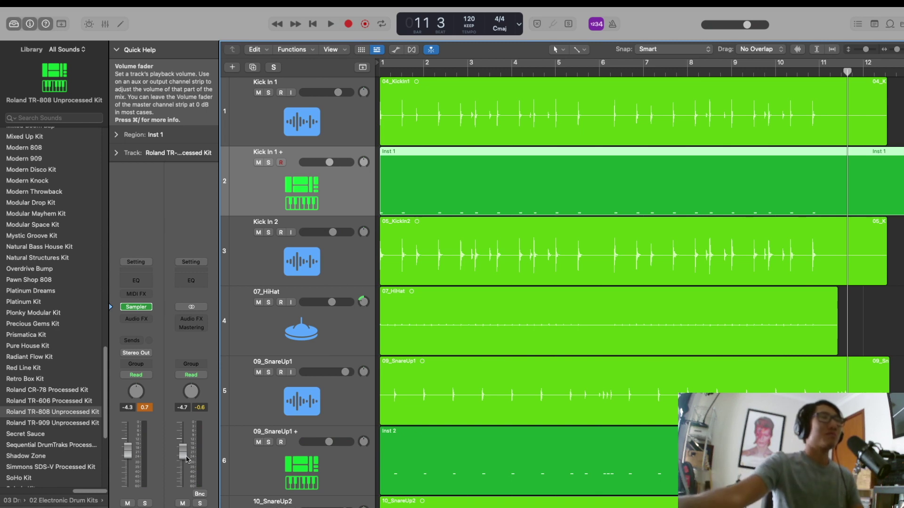
pyautogui.moveTo(83, 491); pyautogui.dragTo(1, 491)
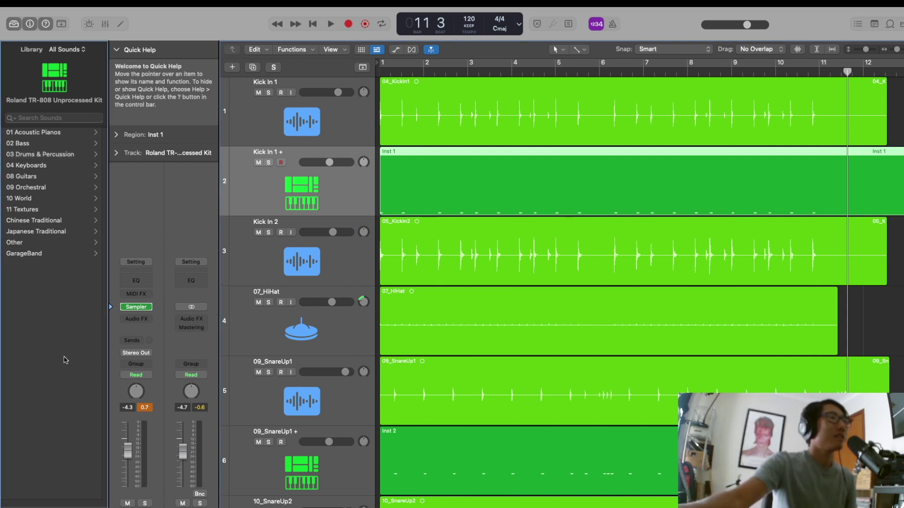
pyautogui.click(49, 168)
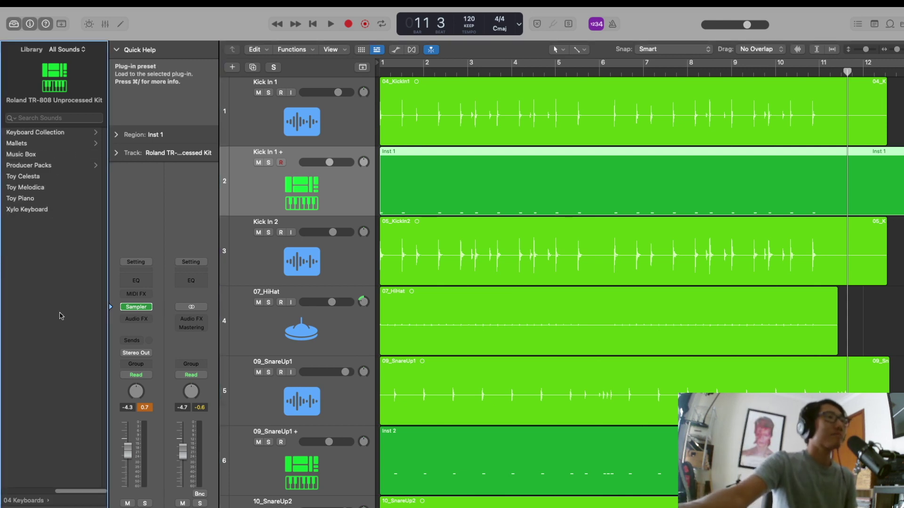
pyautogui.click(79, 497)
pyautogui.click(71, 153)
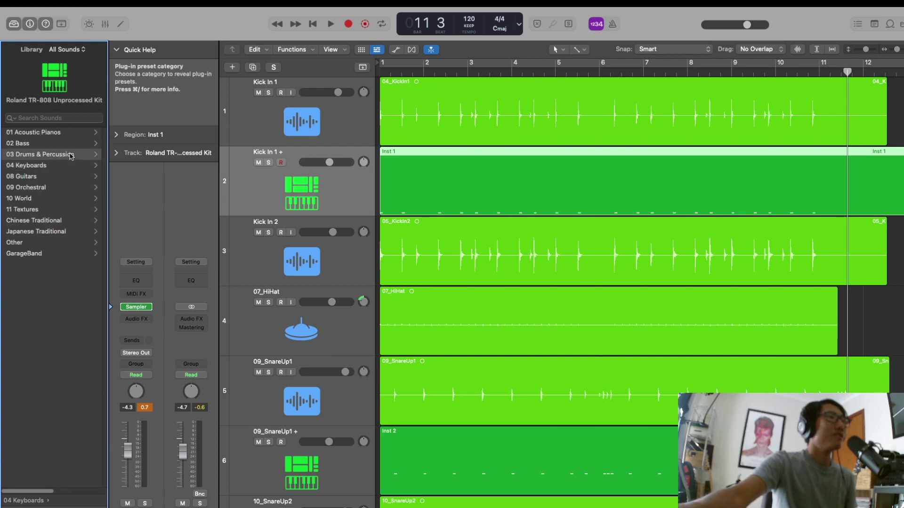
pyautogui.click(68, 147)
pyautogui.click(33, 242)
pyautogui.click(269, 163)
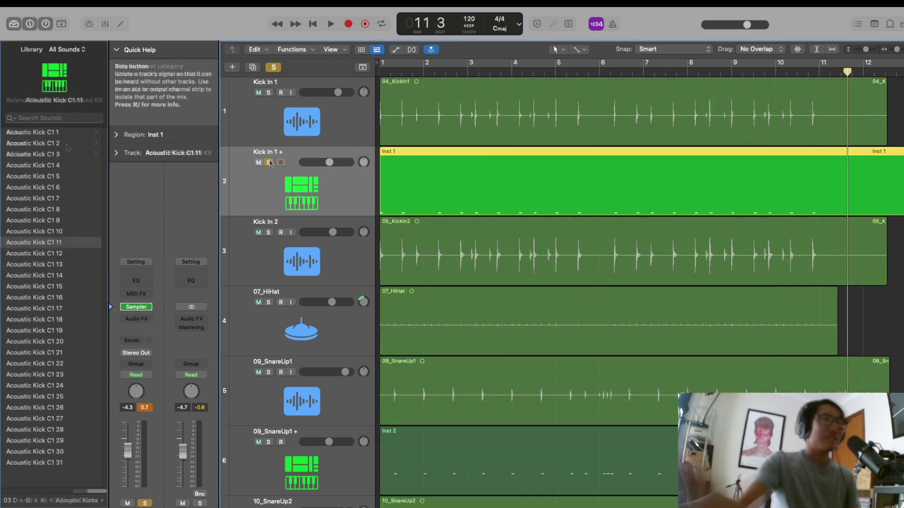
pyautogui.press('Return')
pyautogui.press('space')
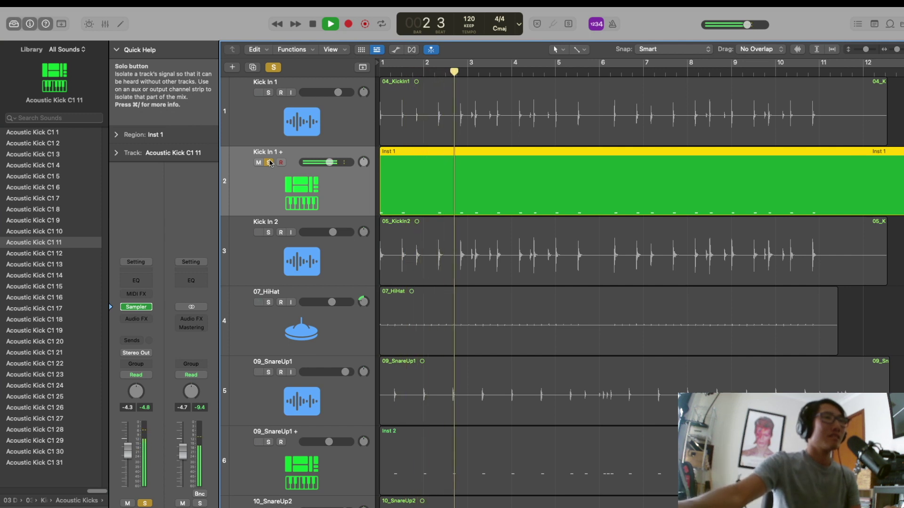
pyautogui.press('space')
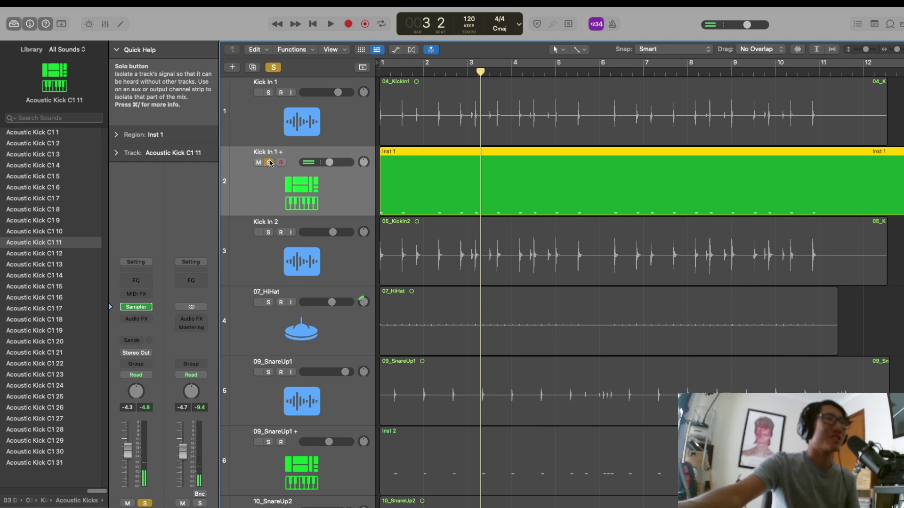
# Step: Load the Acoustic Snare D1 16 sound on the 09_SnareUp1 + track, soloing the track only to audition it
pyautogui.scroll(-5, 336, 332)
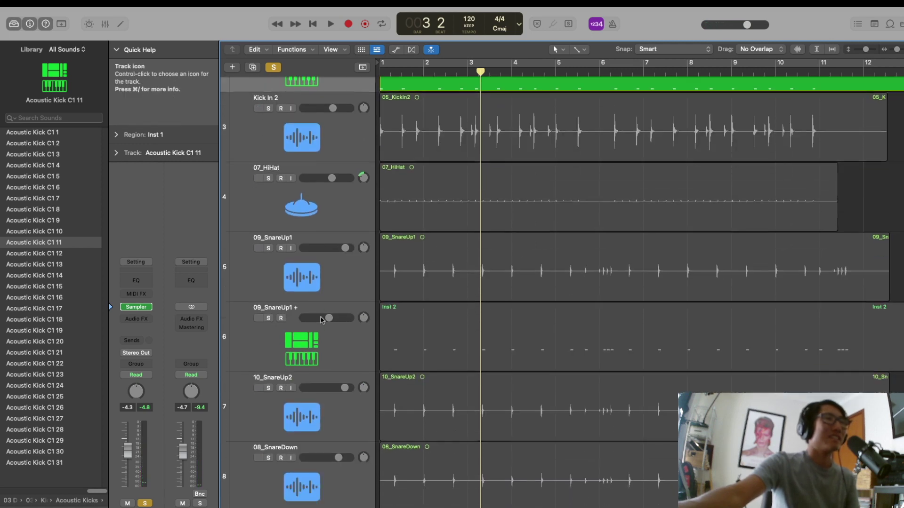
pyautogui.click(337, 331)
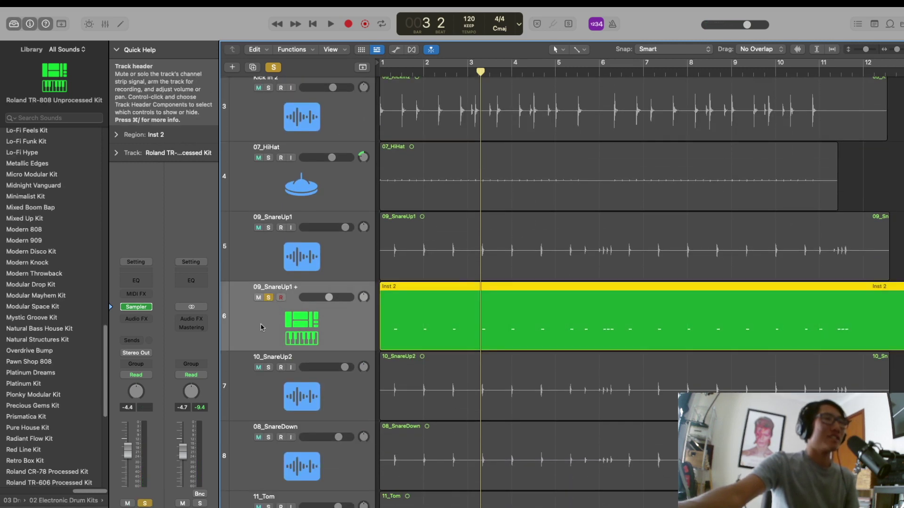
pyautogui.moveTo(82, 493); pyautogui.dragTo(14, 493)
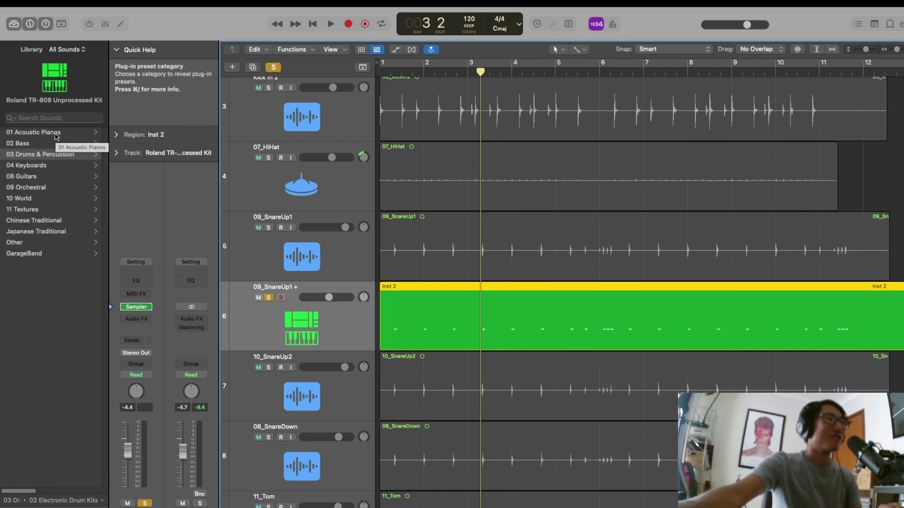
pyautogui.click(60, 155)
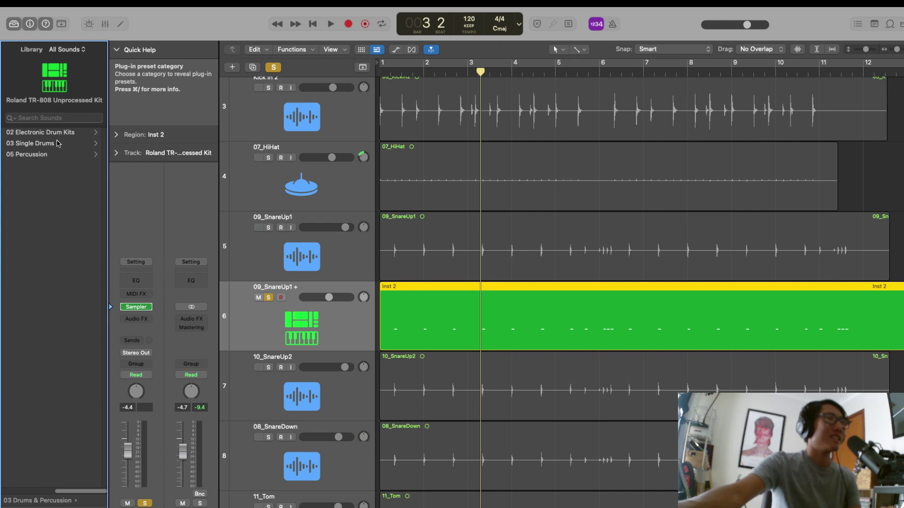
pyautogui.click(50, 144)
pyautogui.click(48, 148)
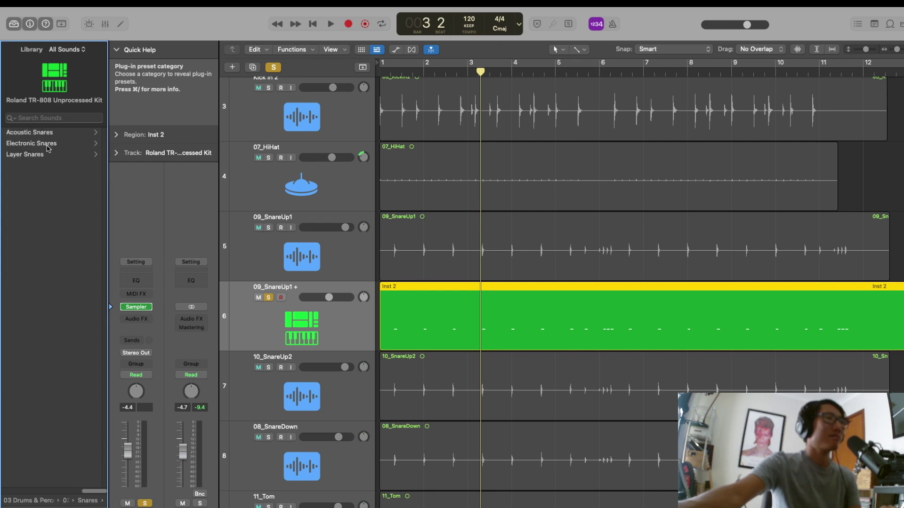
pyautogui.click(47, 133)
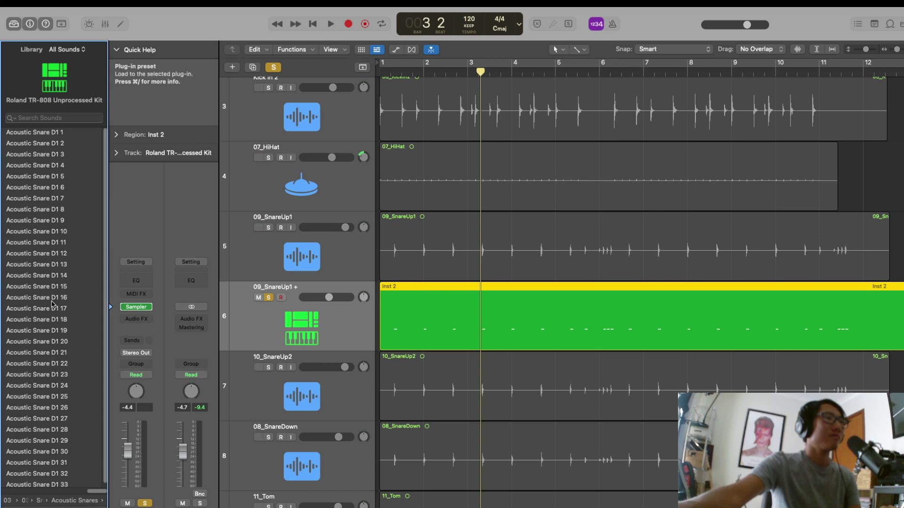
pyautogui.click(53, 299)
pyautogui.press('space')
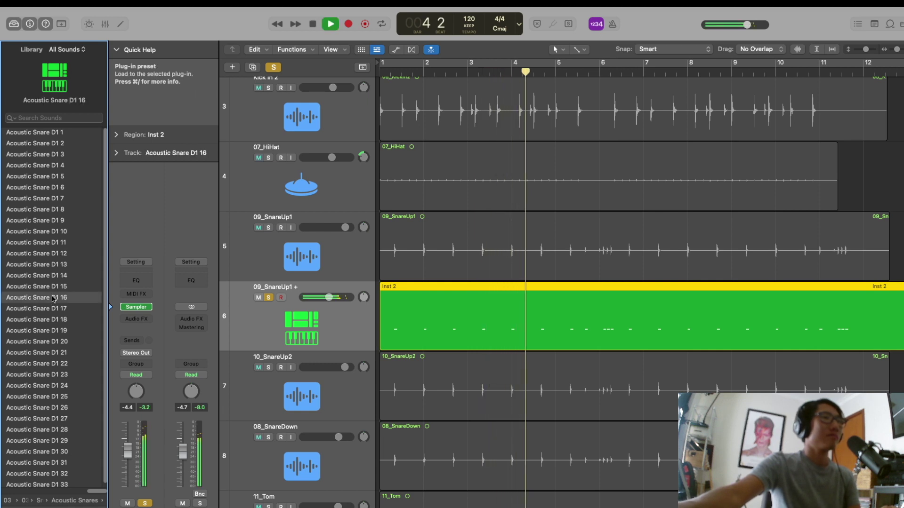
pyautogui.click(275, 297)
pyautogui.press('space')
# Step: Unsolo Kick In 1 +, play the full mix, and raise 09_SnareUp1 + to -1.6 dB and Kick In 1 + to -3.2 dB
pyautogui.scroll(5, 278, 287)
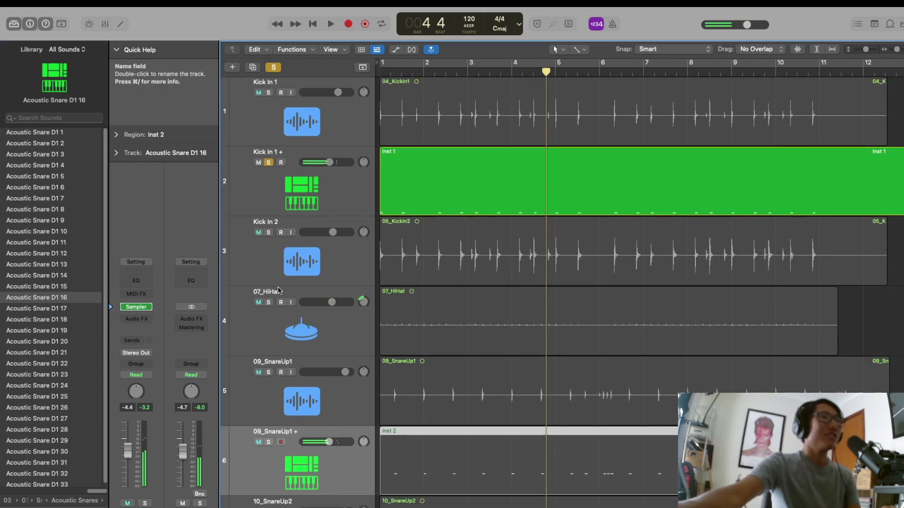
pyautogui.click(273, 163)
pyautogui.press('Return')
pyautogui.press('space')
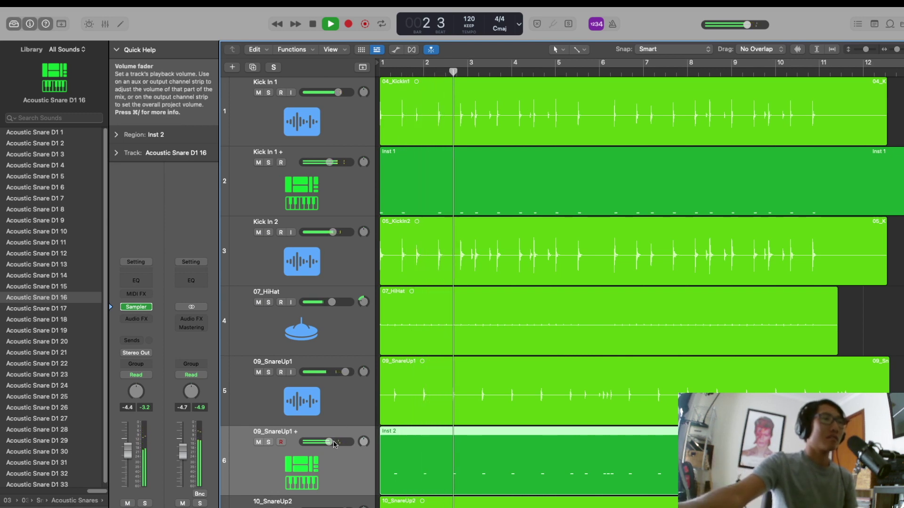
pyautogui.moveTo(328, 442); pyautogui.dragTo(335, 442)
pyautogui.moveTo(330, 162); pyautogui.dragTo(332, 162)
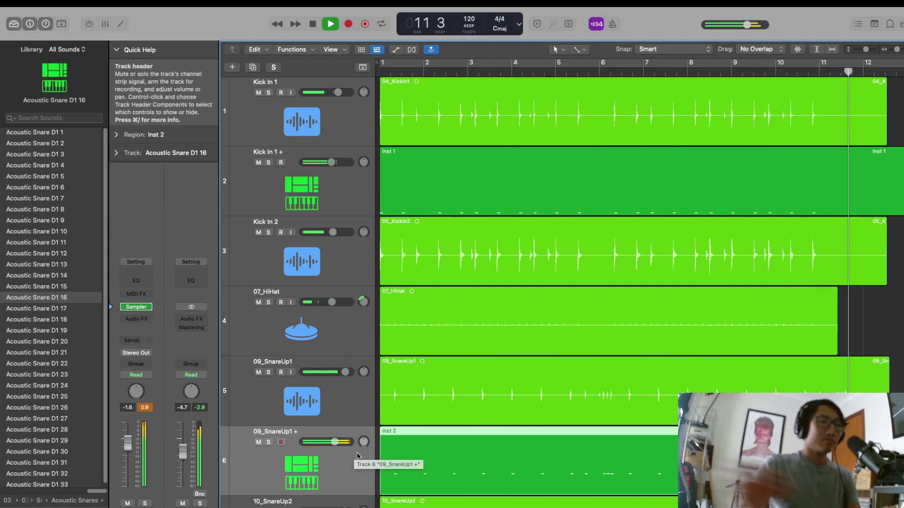
pyautogui.press('space')
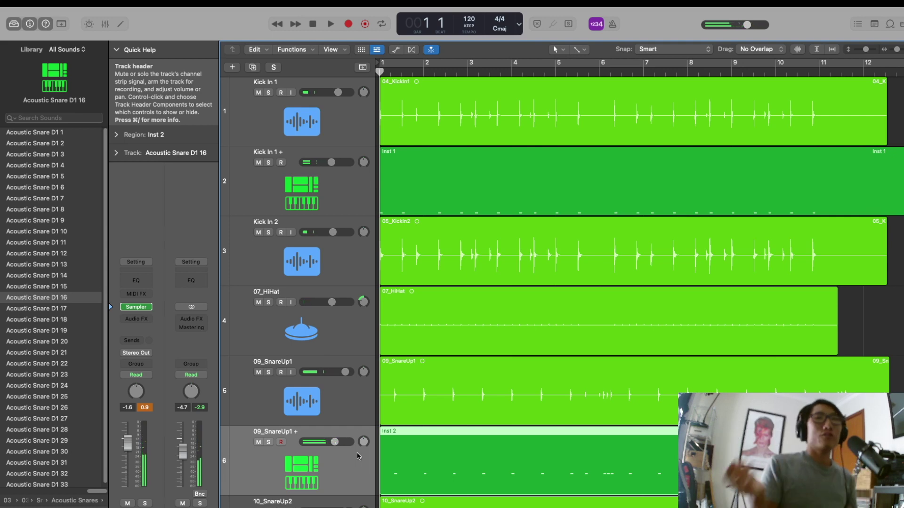
# Step: Load the Acoustic Kick C1 6 sound on Kick In 1 + and play the track soloed
pyautogui.click(344, 197)
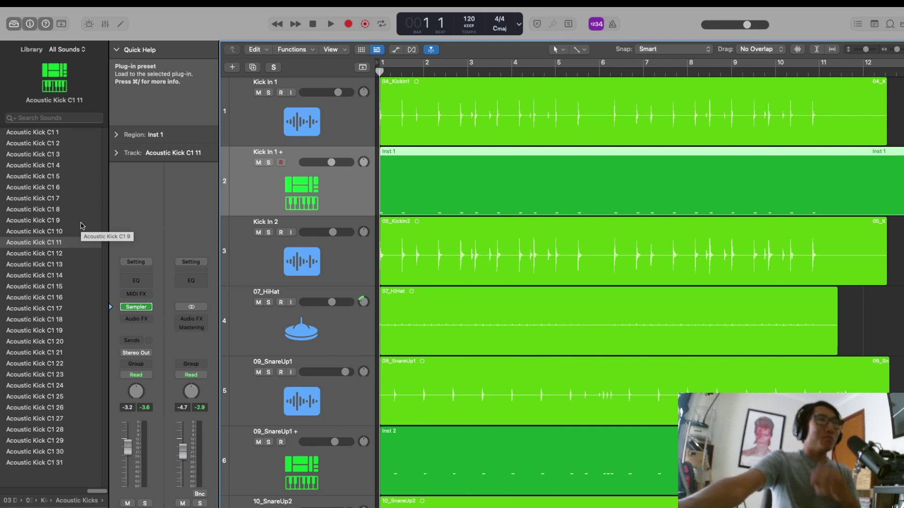
pyautogui.click(63, 187)
pyautogui.click(269, 163)
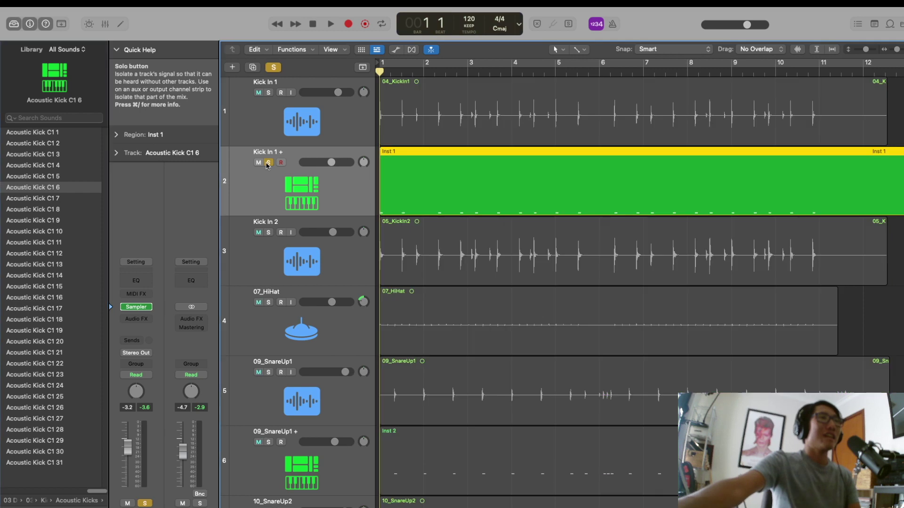
pyautogui.press('space')
# Step: Search the sound library for "liver", load the Liverpool Kit on Kick In 1 +, and audition it
pyautogui.click(54, 118)
pyautogui.write('liver')
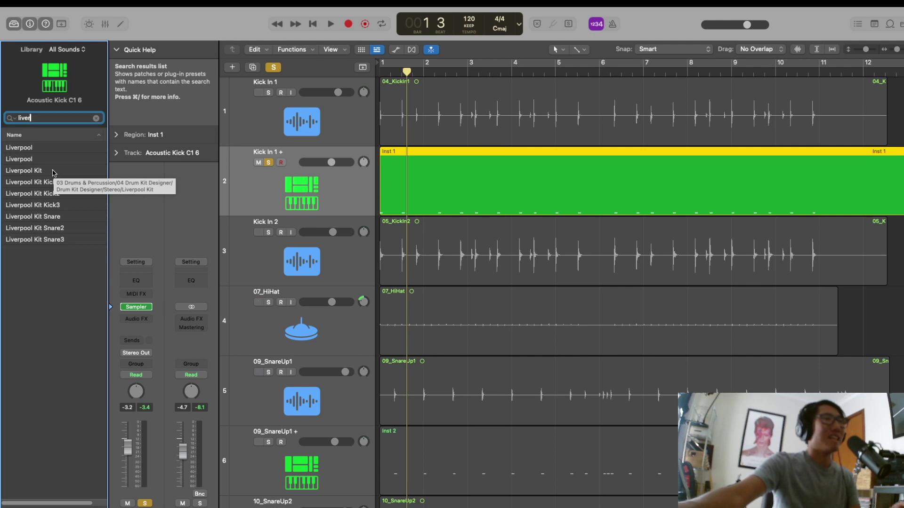
pyautogui.click(53, 171)
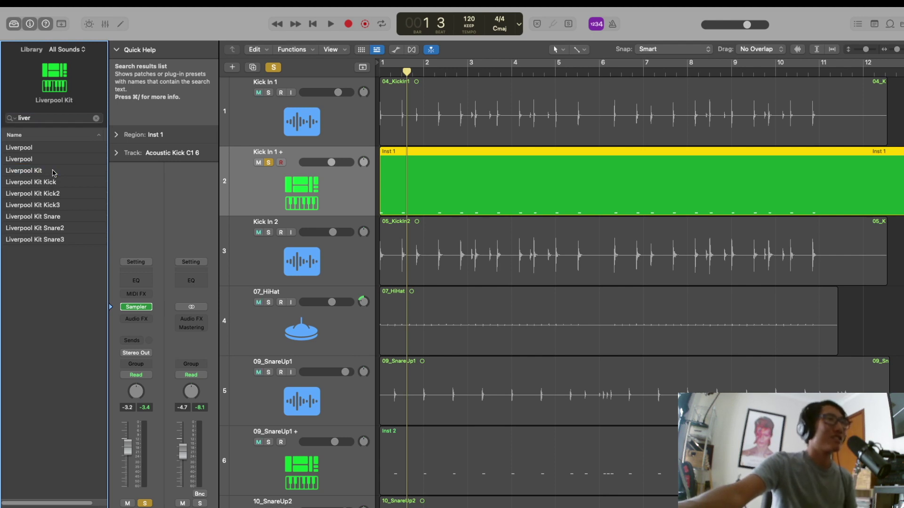
pyautogui.press('space')
pyautogui.press('space')
# Step: Find and load the Liverpool Kit on the 09_SnareUp1 + track, soloing the track only to audition it
pyautogui.scroll(-5, 349, 322)
pyautogui.scroll(-2, 349, 322)
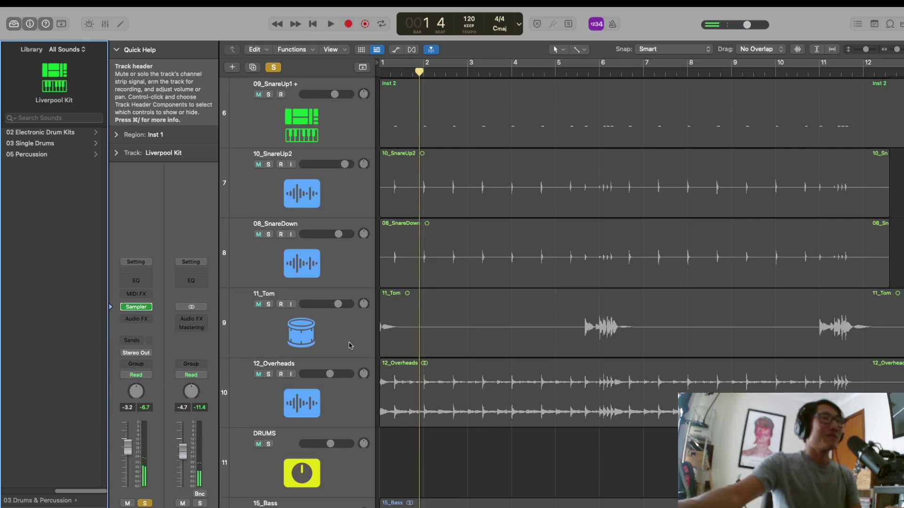
pyautogui.scroll(2, 349, 346)
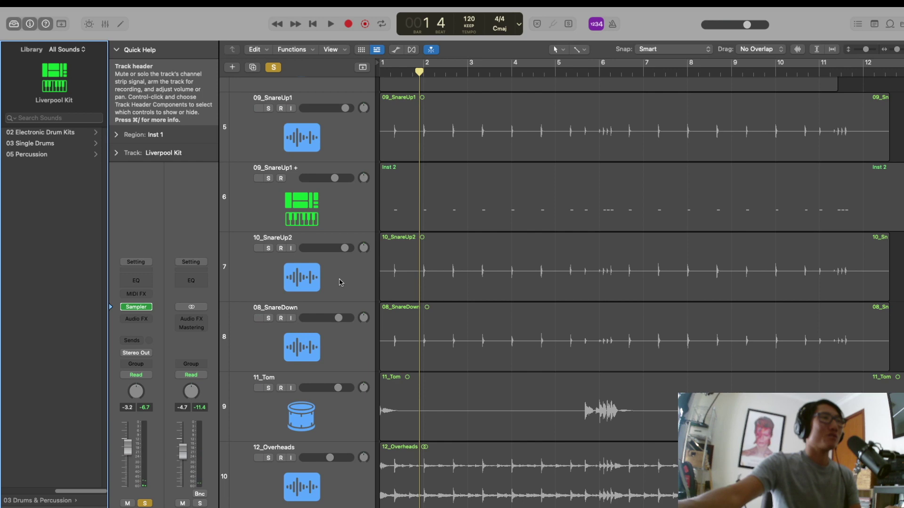
pyautogui.click(347, 214)
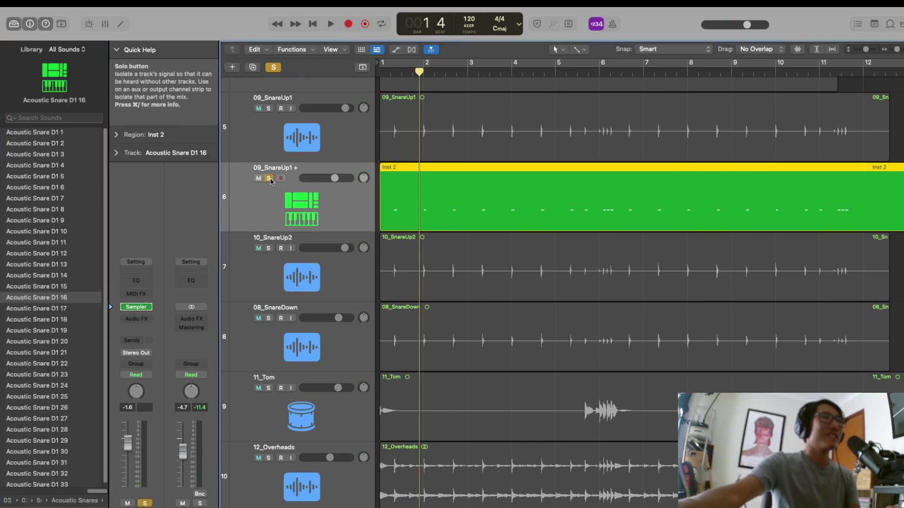
pyautogui.click(62, 115)
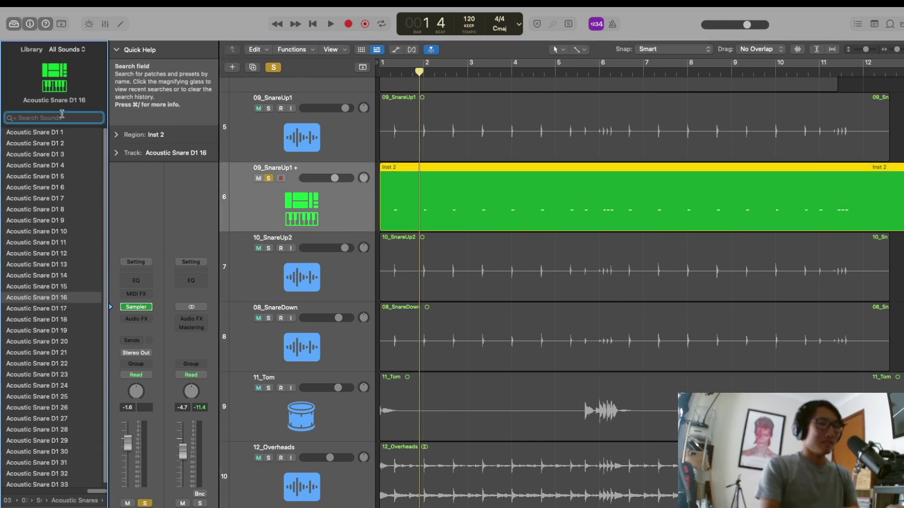
pyautogui.write('liver')
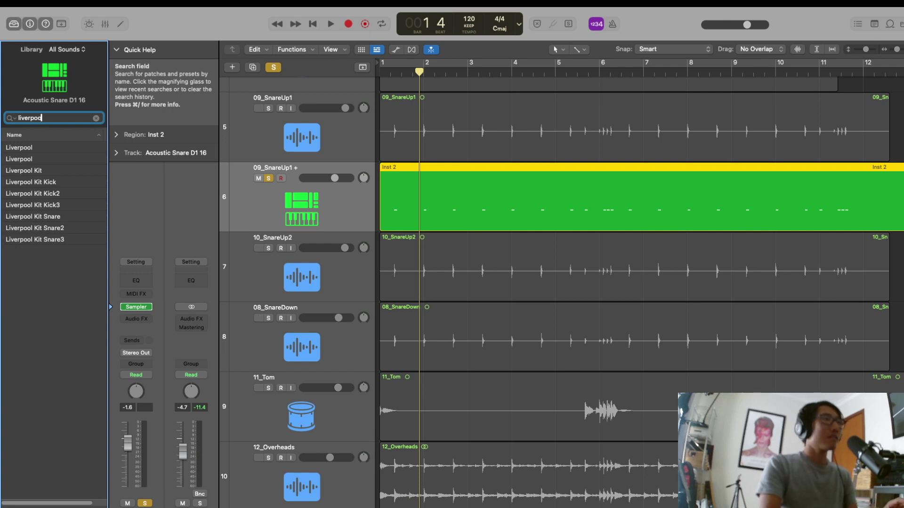
pyautogui.write('poo')
pyautogui.click(41, 172)
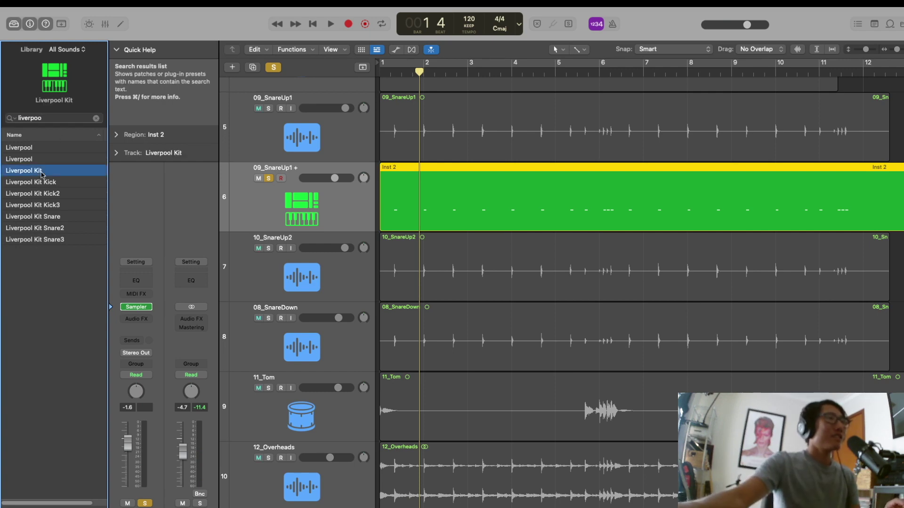
pyautogui.press('Escape')
pyautogui.press('space')
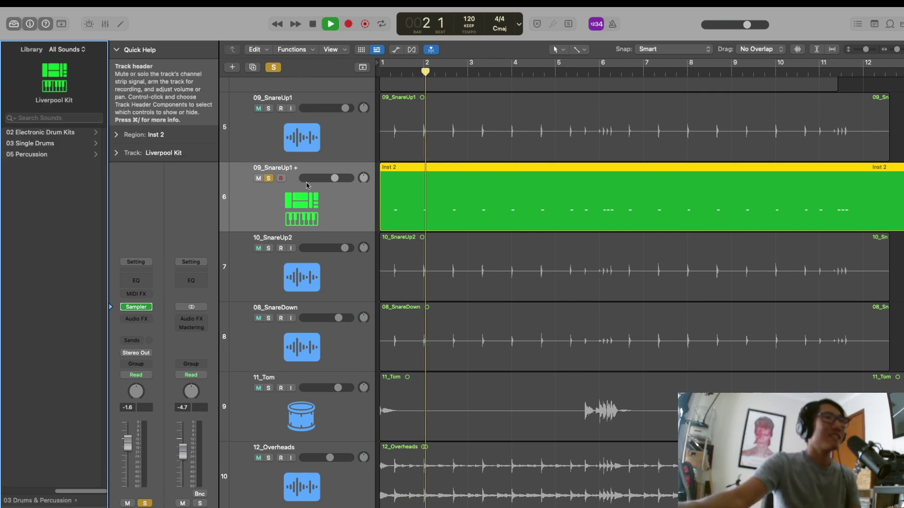
pyautogui.click(273, 179)
pyautogui.press('space')
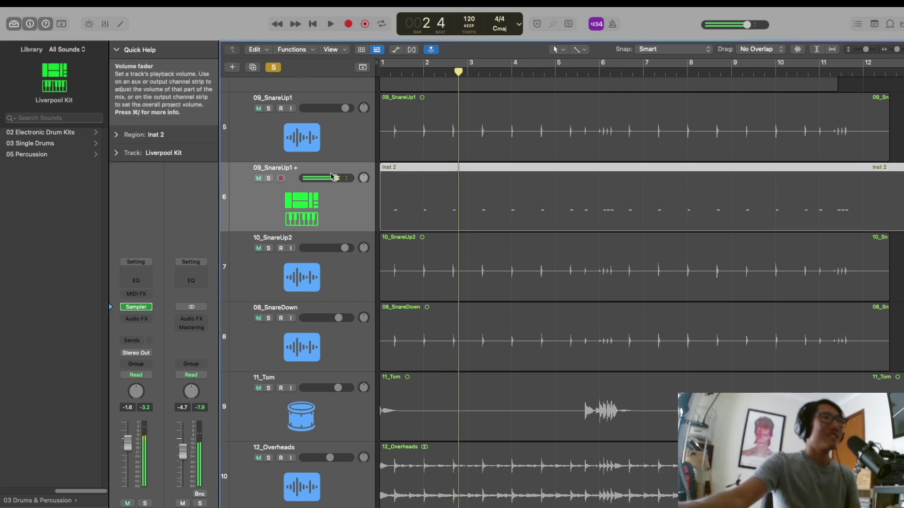
# Step: Raise 09_SnareUp1 + to -0.1 dB, unsolo Kick In 1 + and raise its volume slightly, and play the full mix
pyautogui.moveTo(334, 178); pyautogui.dragTo(338, 179)
pyautogui.scroll(5, 282, 188)
pyautogui.click(272, 163)
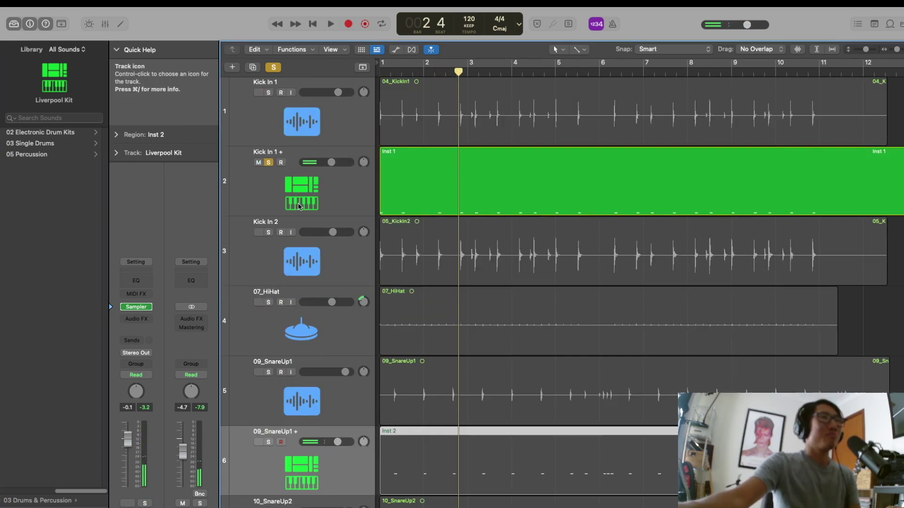
pyautogui.click(272, 163)
pyautogui.moveTo(332, 163); pyautogui.dragTo(335, 163)
pyautogui.press('space')
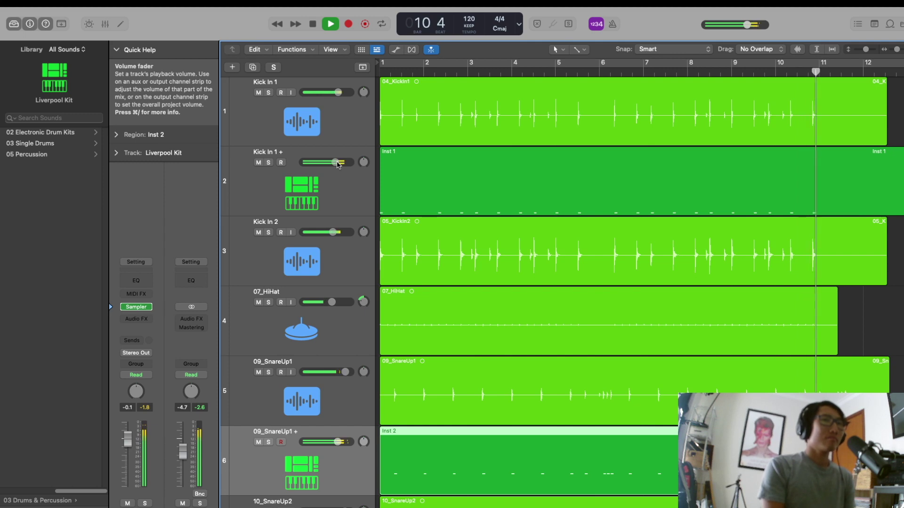
pyautogui.press('space')
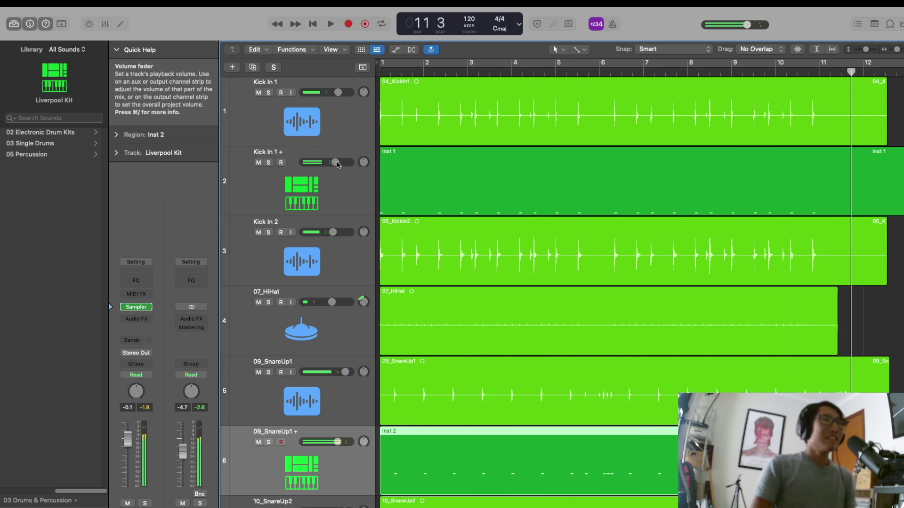